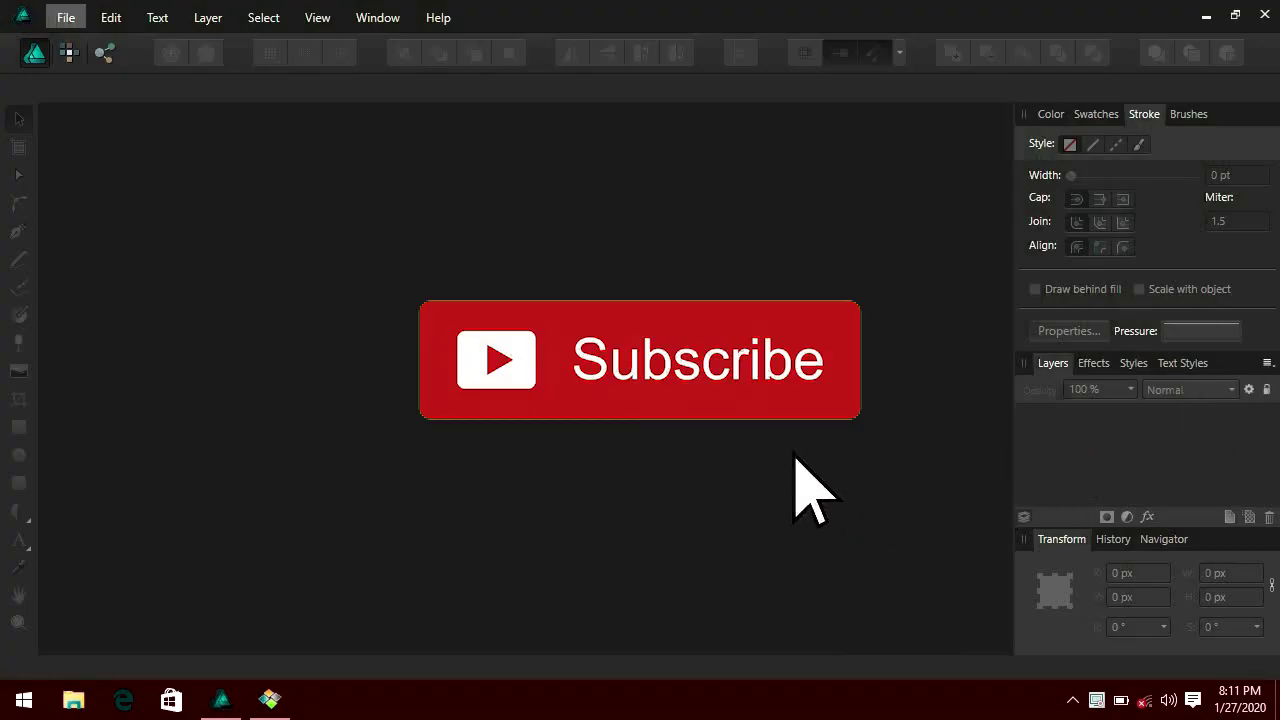
Start a new document from the File menu, showing the Web FHD 1080p preset
left_click(66, 17)
left_click(70, 60)
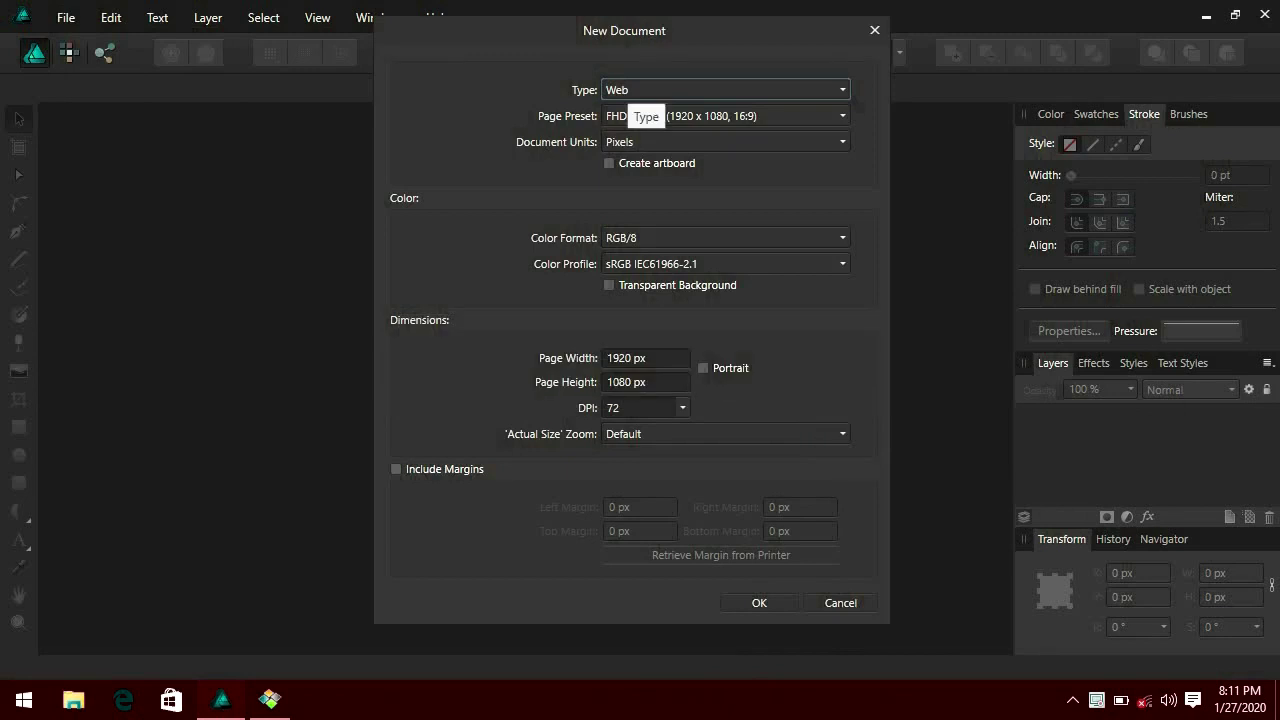
Create a Print-type A4 portrait document at 210 × 297 mm and 300 DPI
left_click(625, 90)
left_click(621, 160)
left_click(725, 116)
left_click(680, 206)
left_click(725, 90)
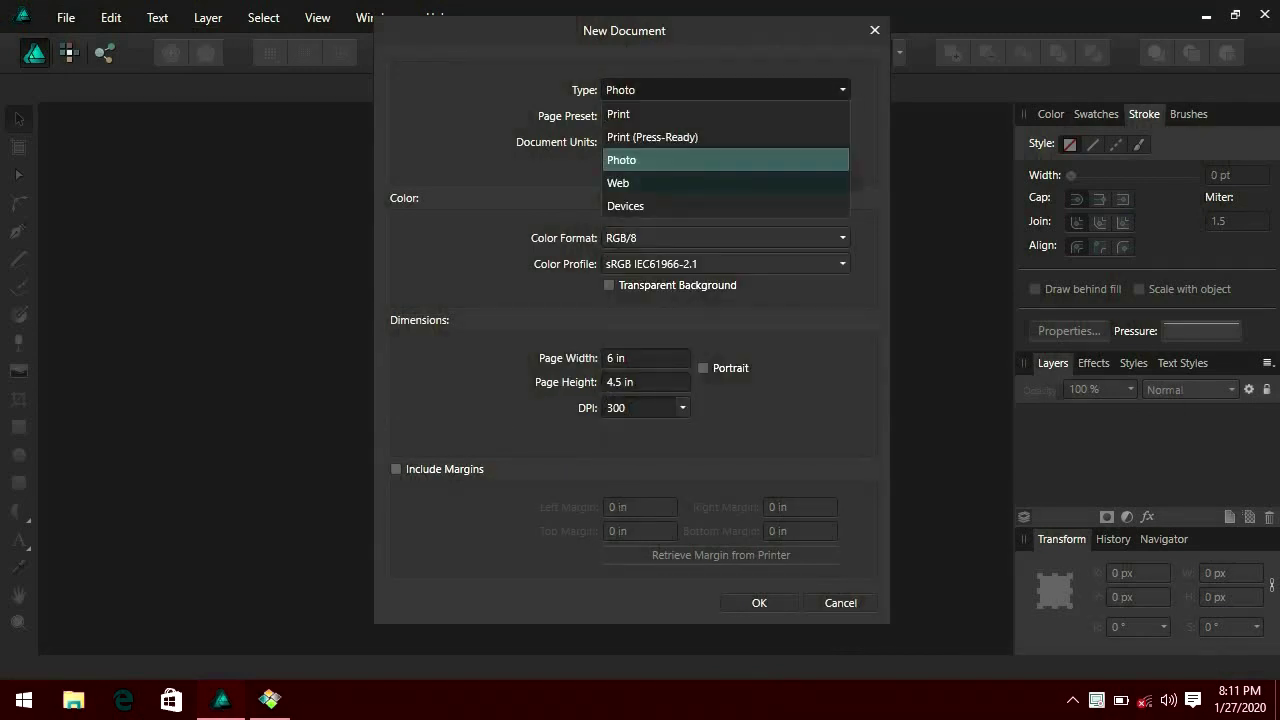
left_click(618, 114)
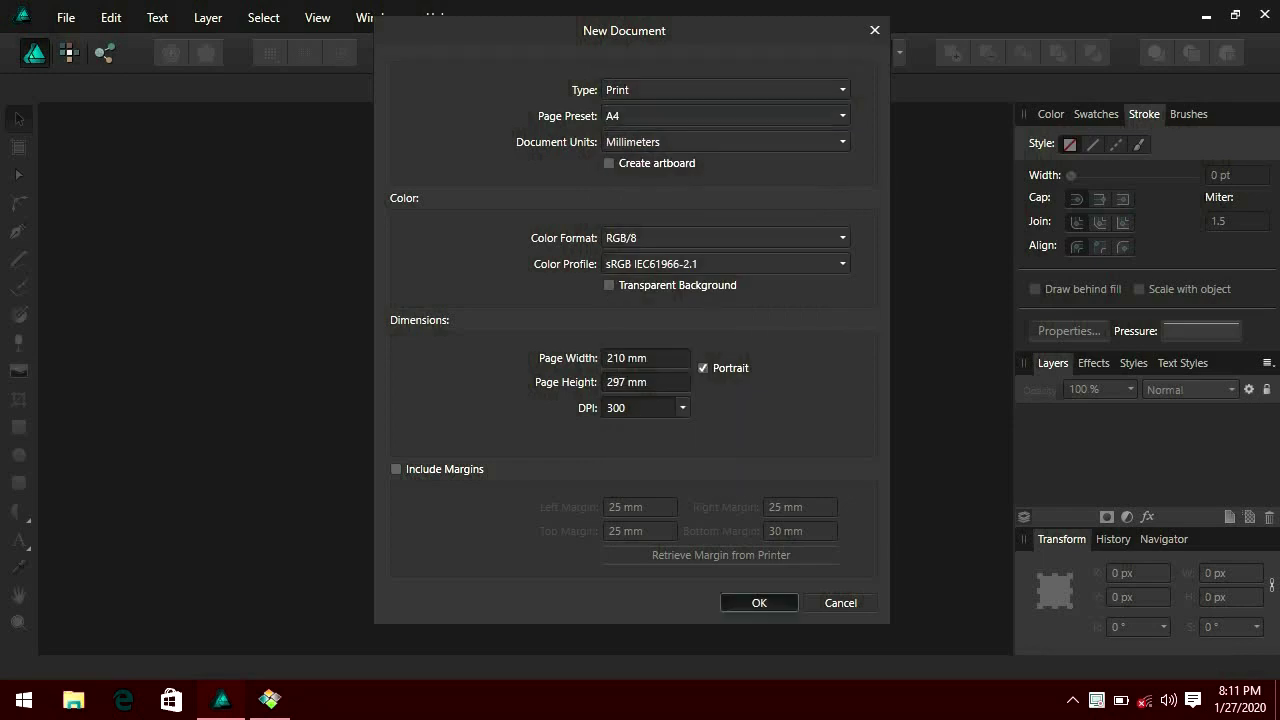
left_click(759, 602)
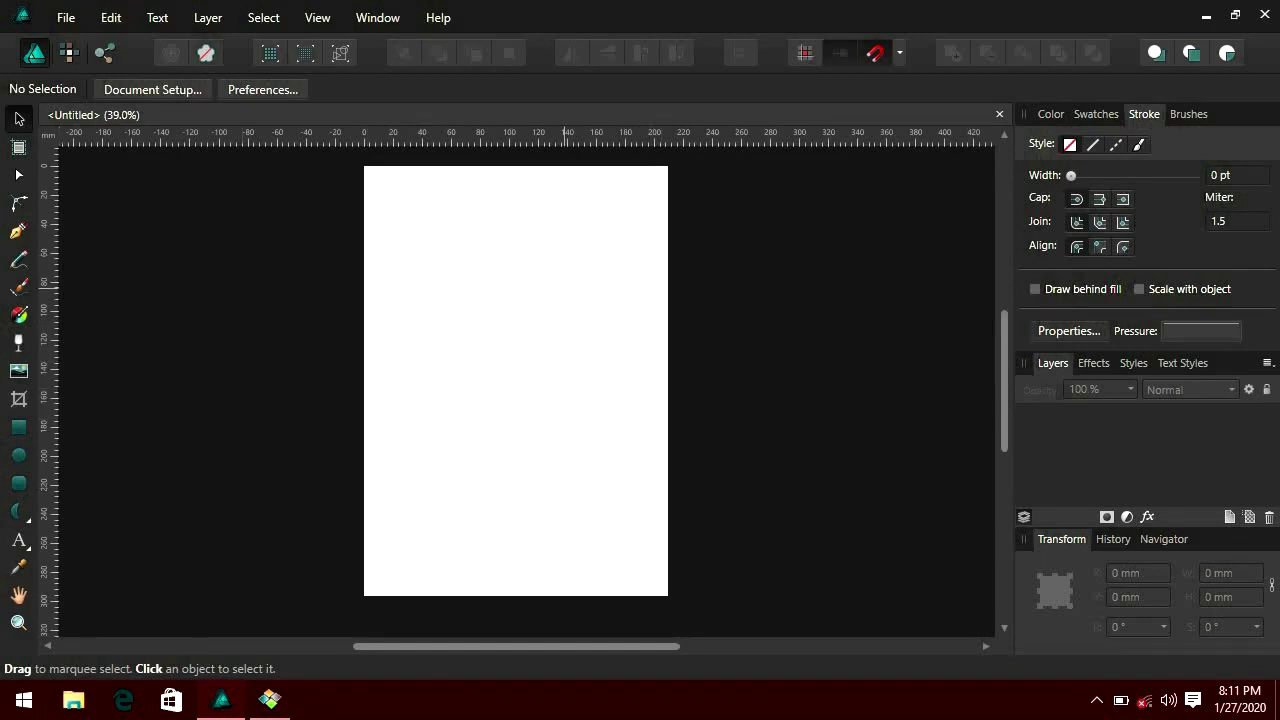
Open Screenshot (251).png from the Pictures > Screenshots folder
left_click(66, 17)
left_click(66, 17)
left_click(66, 17)
left_click(85, 110)
left_click(645, 347)
double_click(829, 400)
scroll(980, 320, "down", 5)
scroll(980, 320, "down", 10)
scroll(1100, 320, "down", 10)
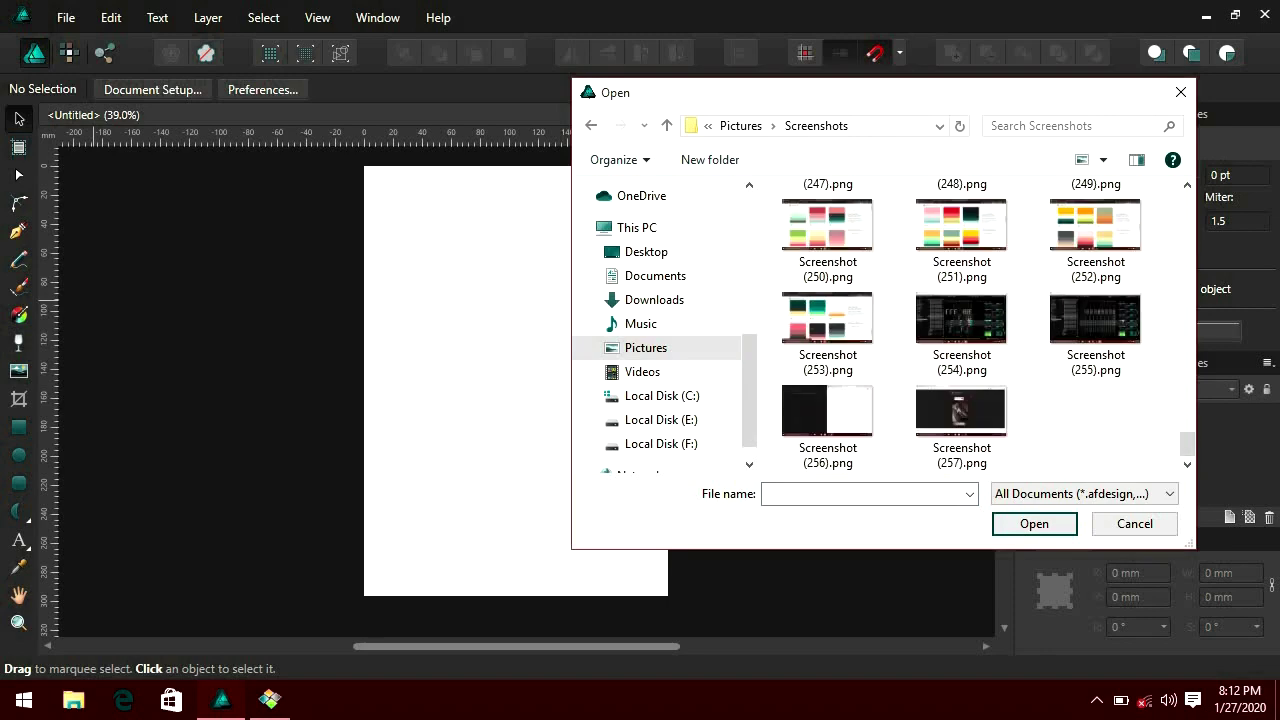
double_click(1100, 320)
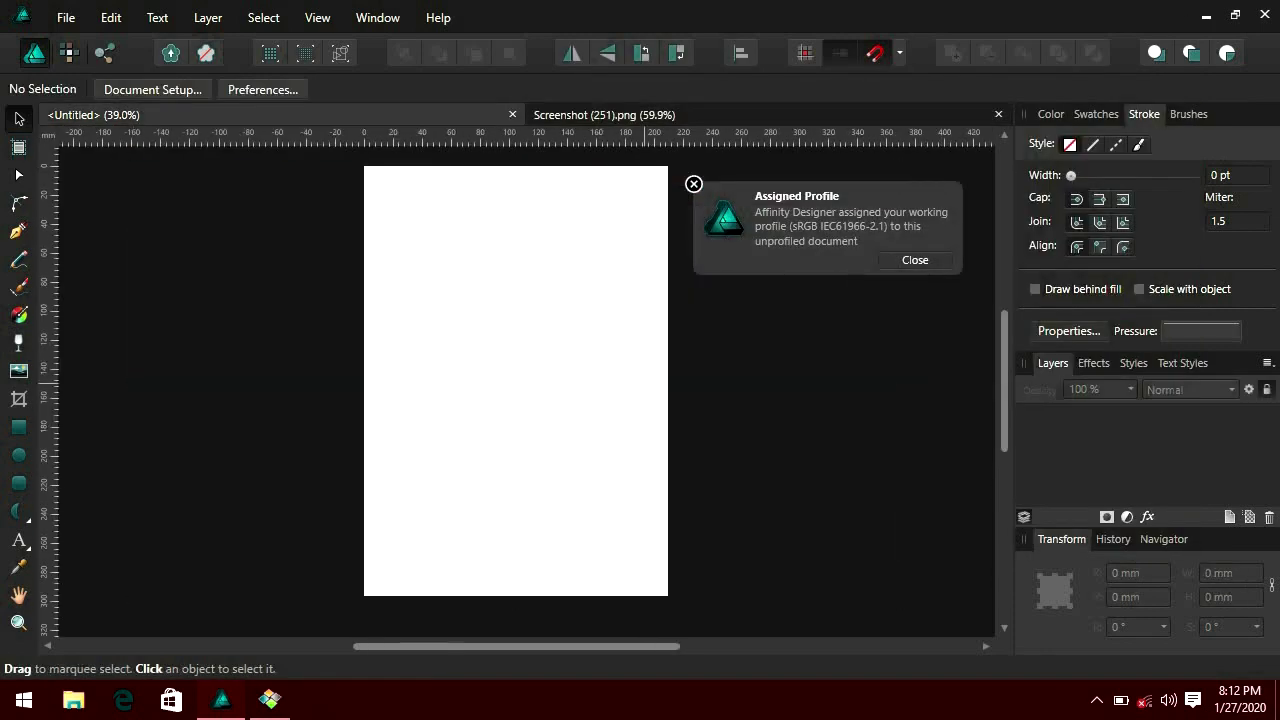
Place the screenshot on the Untitled page and clip it into a rectangle over the palette
left_click_drag(1100, 418, 500, 300)
mouse_move(586, 400)
left_mouse_down()
mouse_move(727, 275)
mouse_move(829, 218)
left_mouse_up()
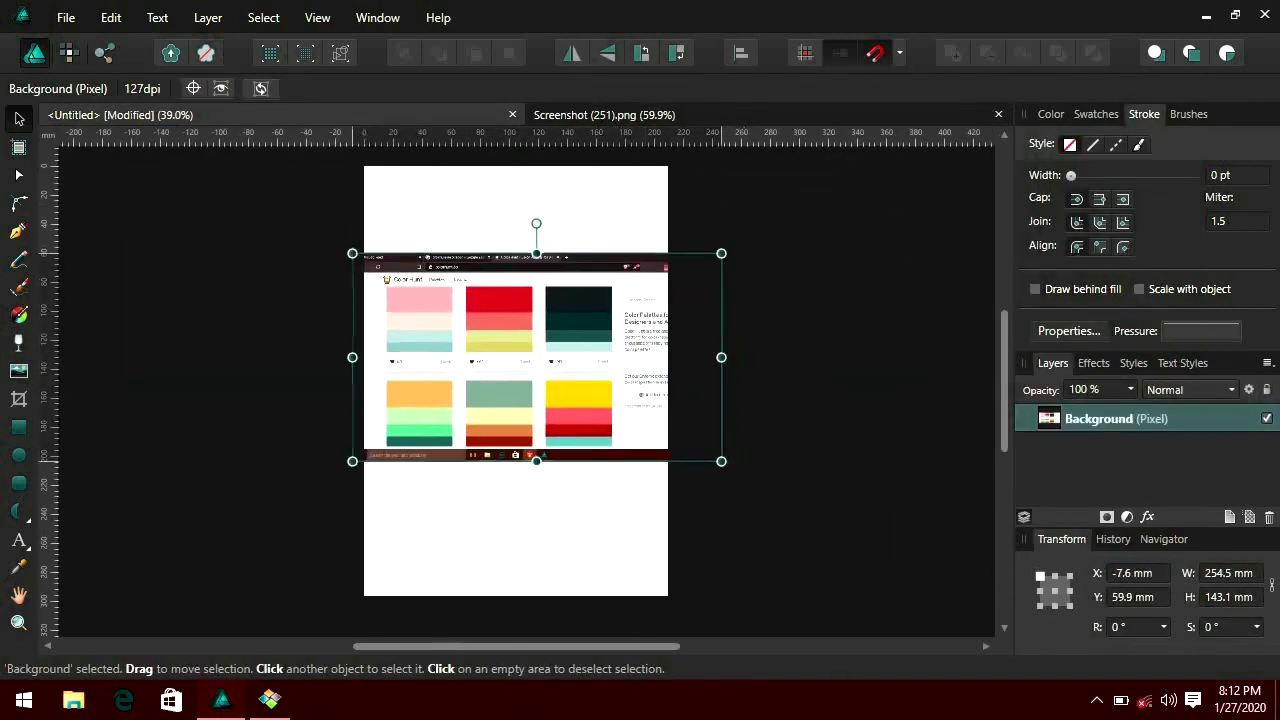
left_click_drag(640, 320, 543, 362)
key("m")
left_click_drag(457, 291, 530, 381)
left_click_drag(1100, 434, 1100, 406)
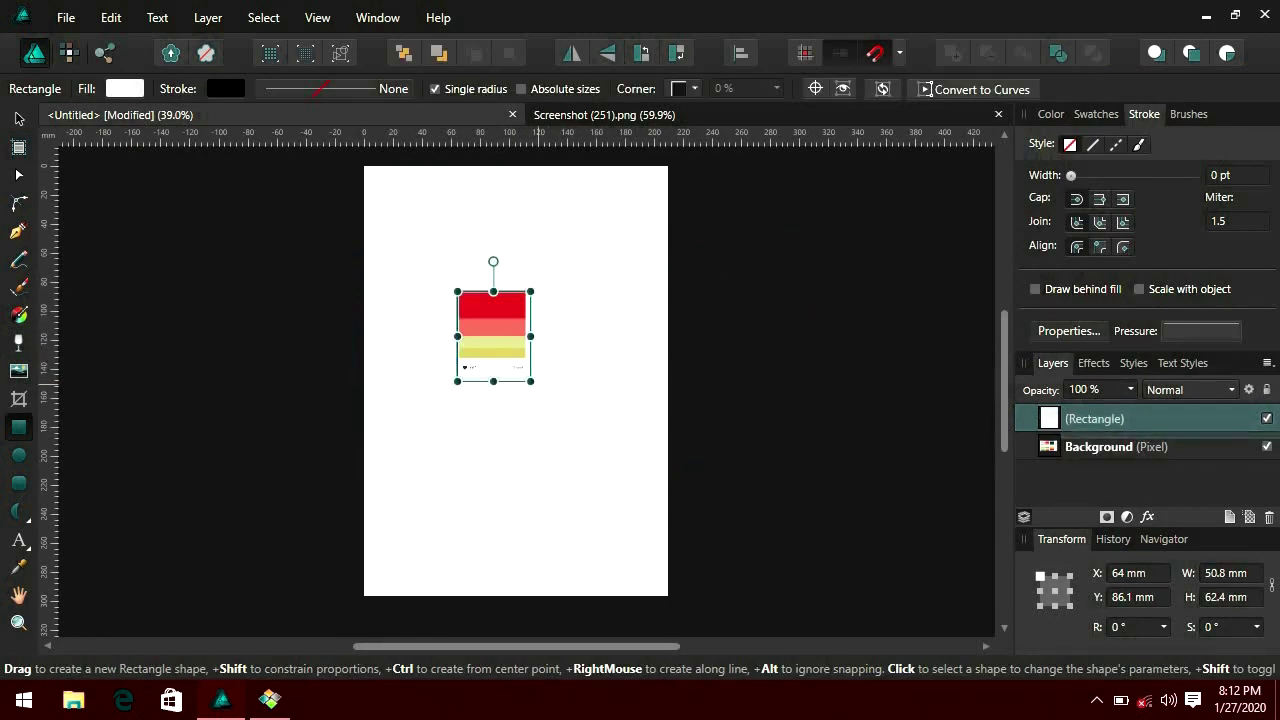
Move the clipped palette to the page's top-right corner and begin a rounded square
key("v")
left_click_drag(493, 336, 553, 371)
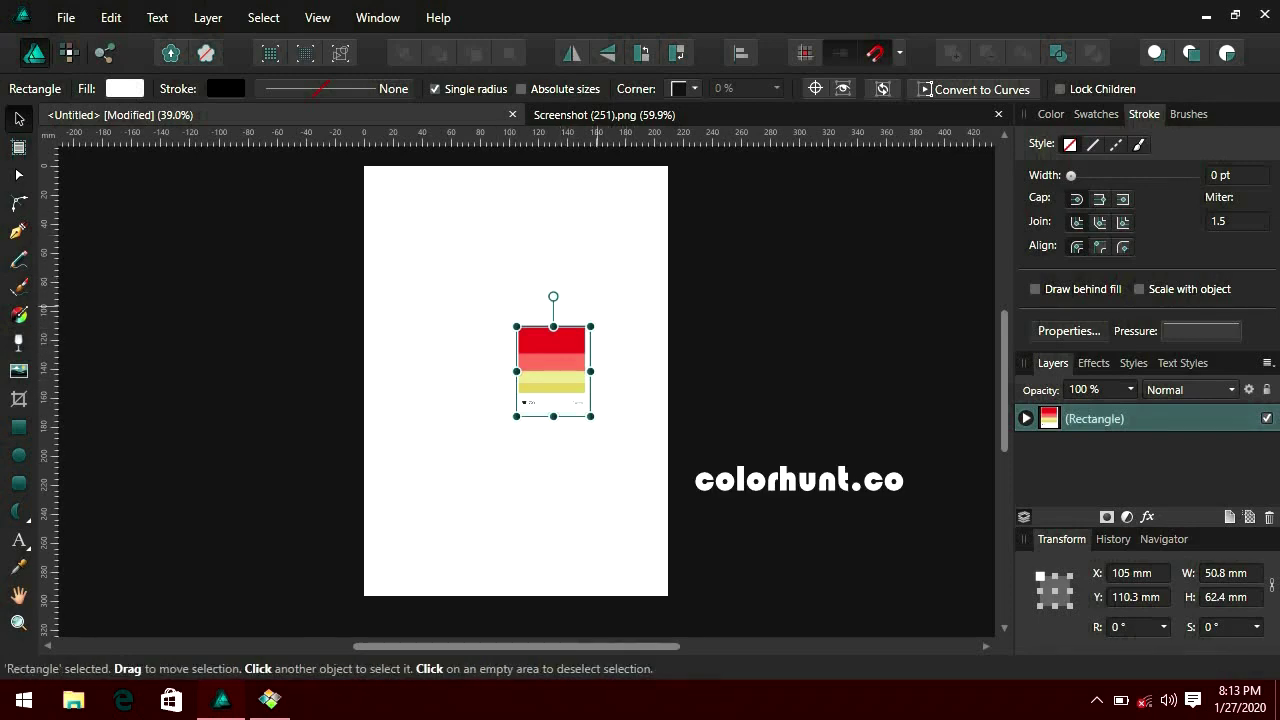
mouse_move(553, 371)
left_mouse_down()
mouse_move(654, 246)
mouse_move(643, 223)
left_mouse_up()
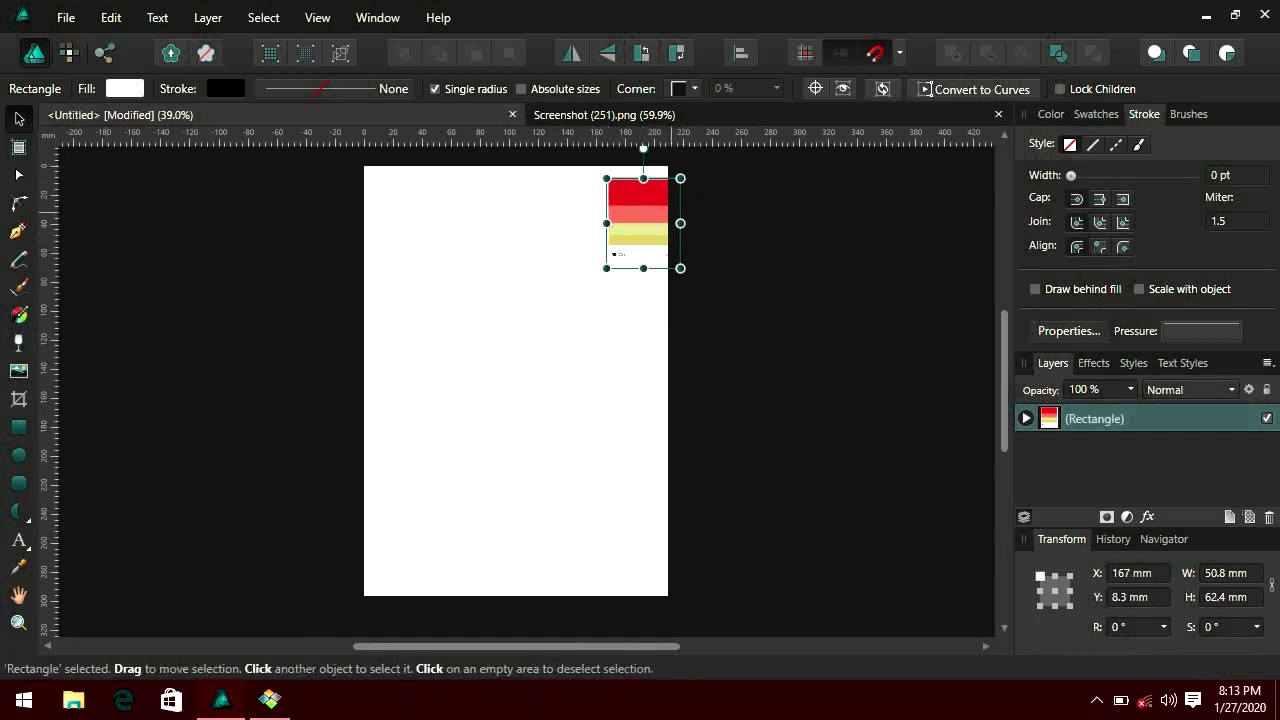
key("m")
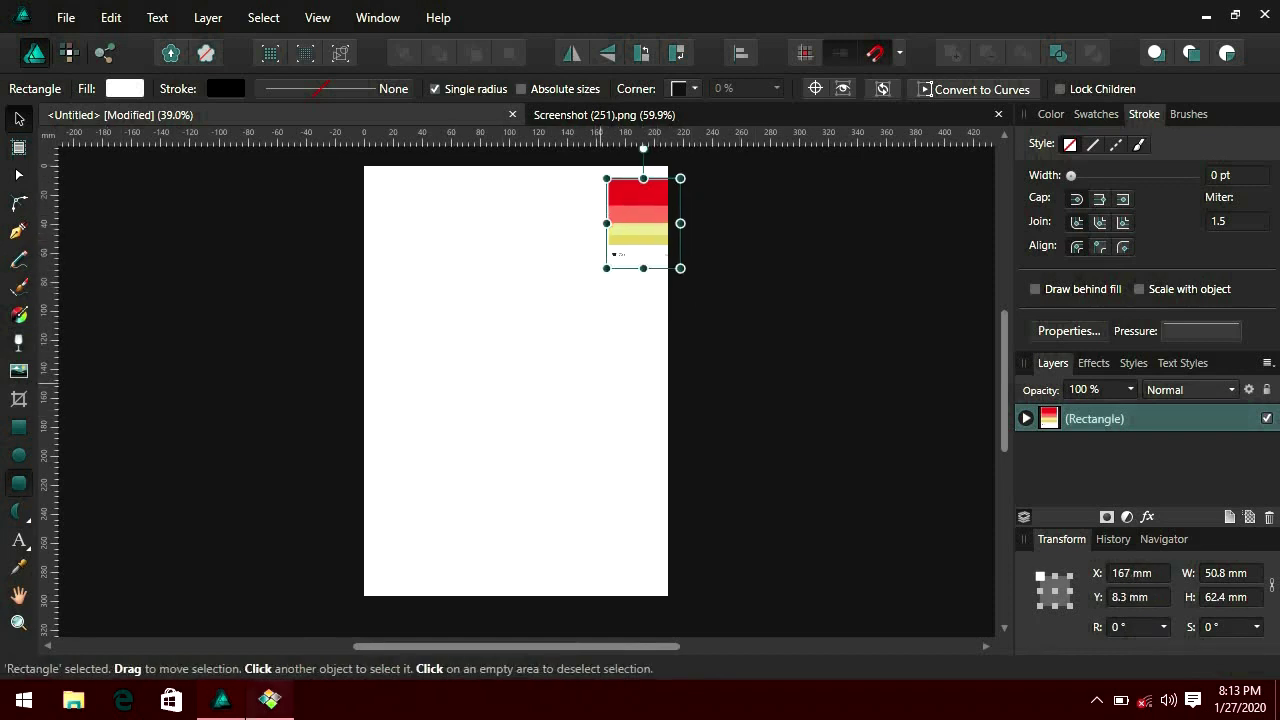
left_click_drag(406, 268, 590, 433)
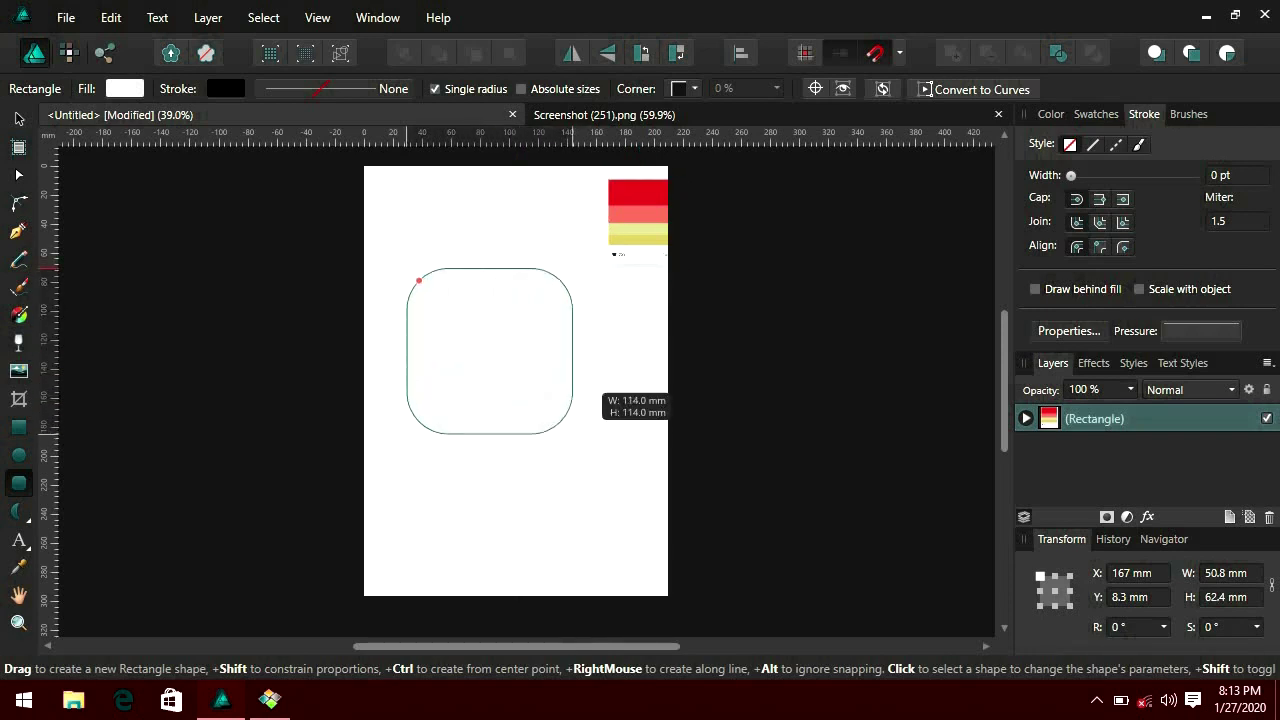
Size the rounded square to 130.9 × 130.9 mm and centre it at X 39.5, Y 83 mm
mouse_move(590, 433)
left_mouse_down()
mouse_move(534, 395)
mouse_move(597, 459)
left_mouse_up()
key("v")
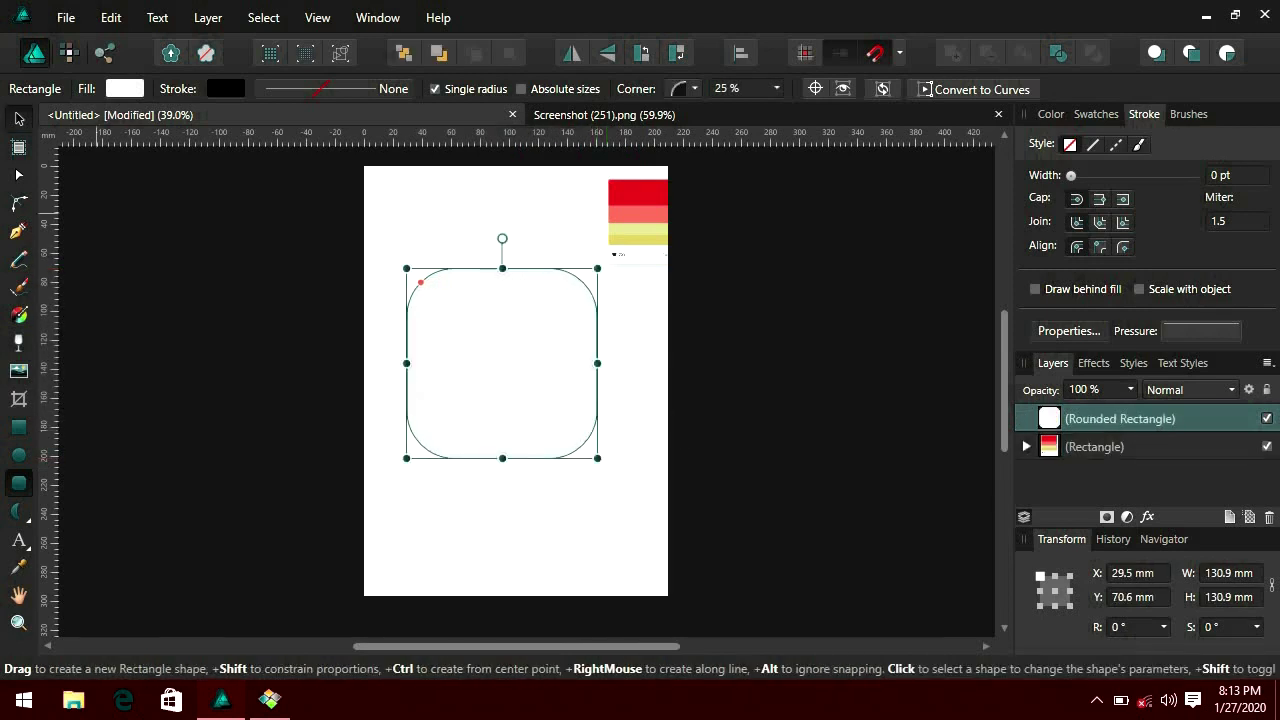
left_click_drag(502, 363, 516, 381)
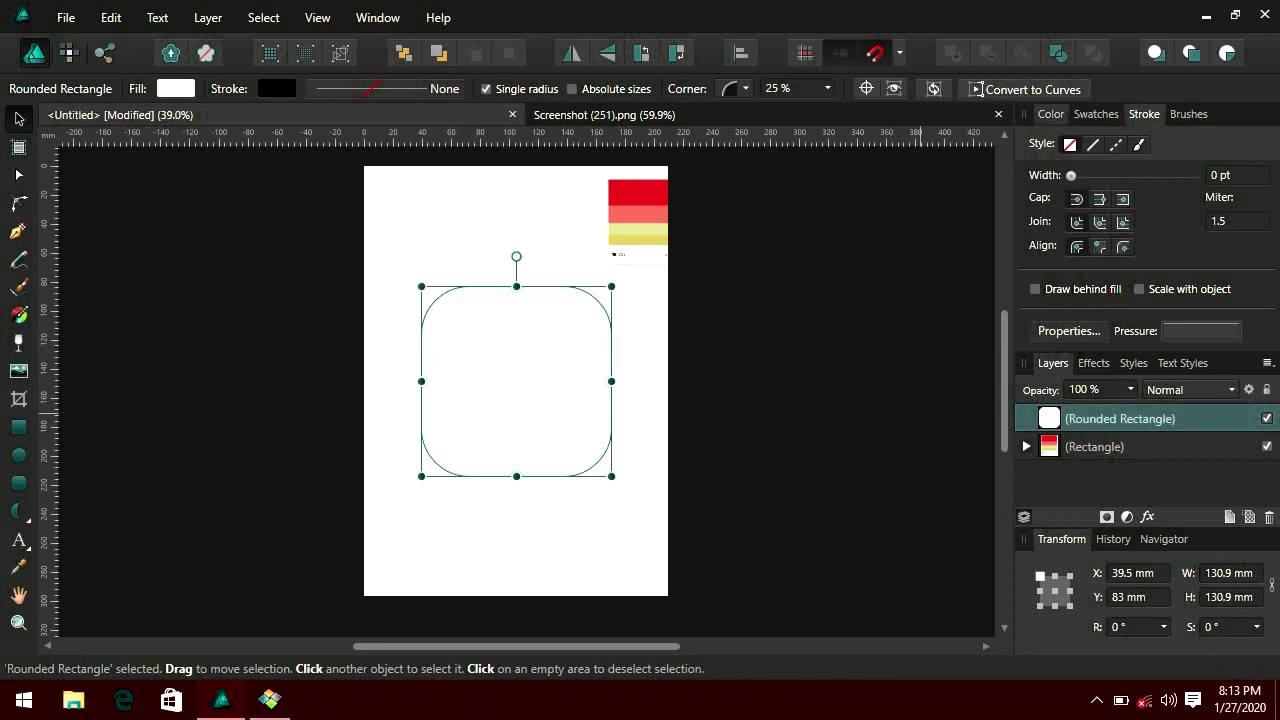
left_click(1051, 114)
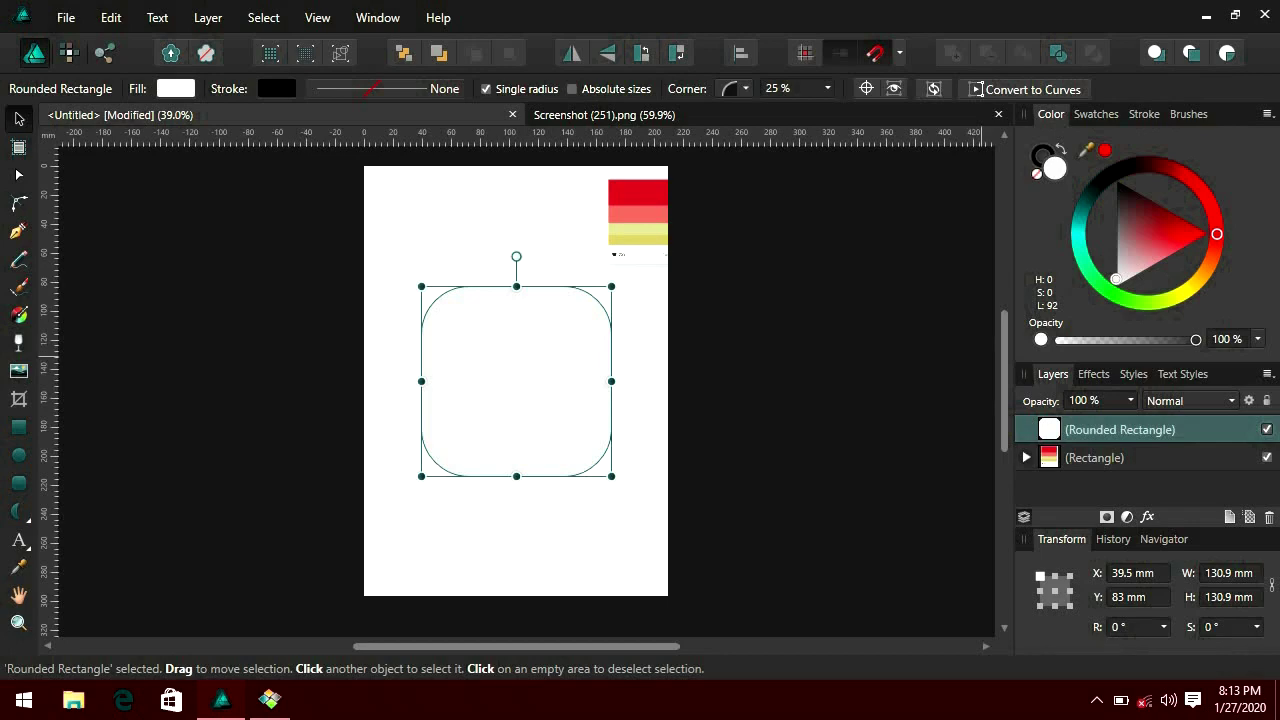
Fill the rounded square red, trying an outline before setting its width to 0 pt
key("x")
key("x")
key("x")
key("x")
left_click_drag(1165, 249, 1191, 243)
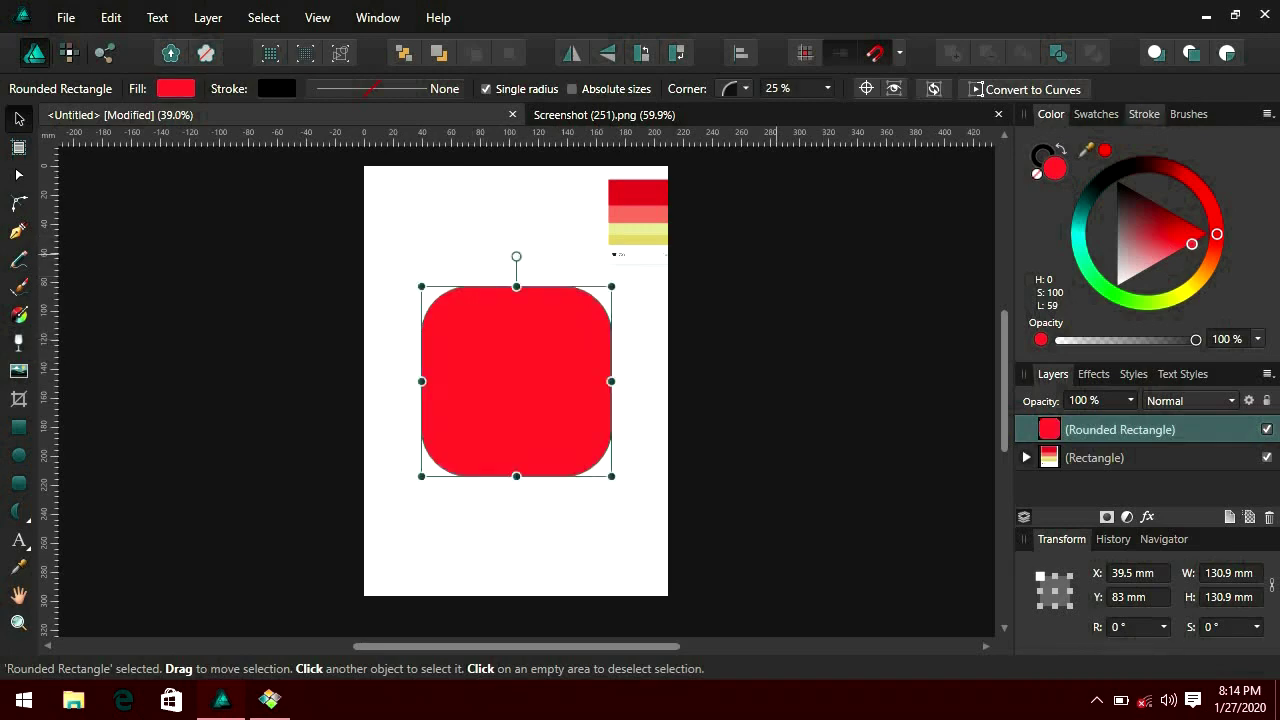
left_click(1144, 114)
left_click_drag(1071, 175, 1131, 175)
left_click(1051, 114)
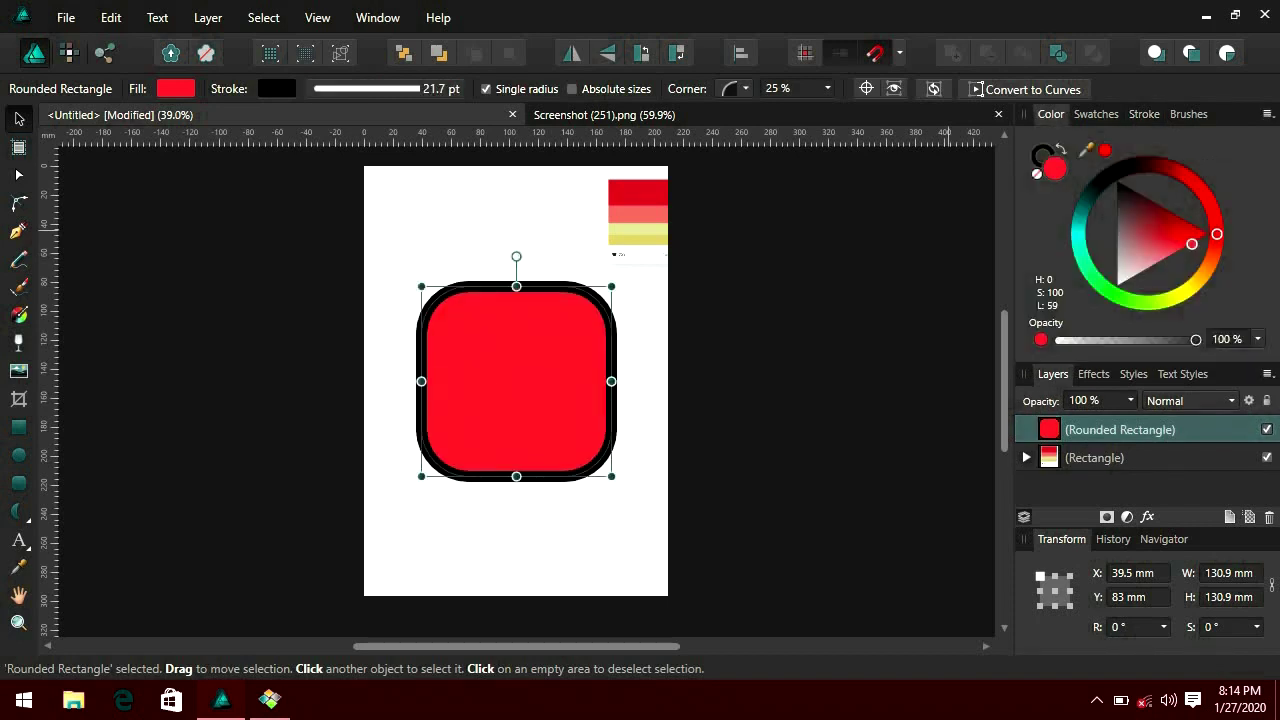
left_click_drag(1185, 240, 1126, 243)
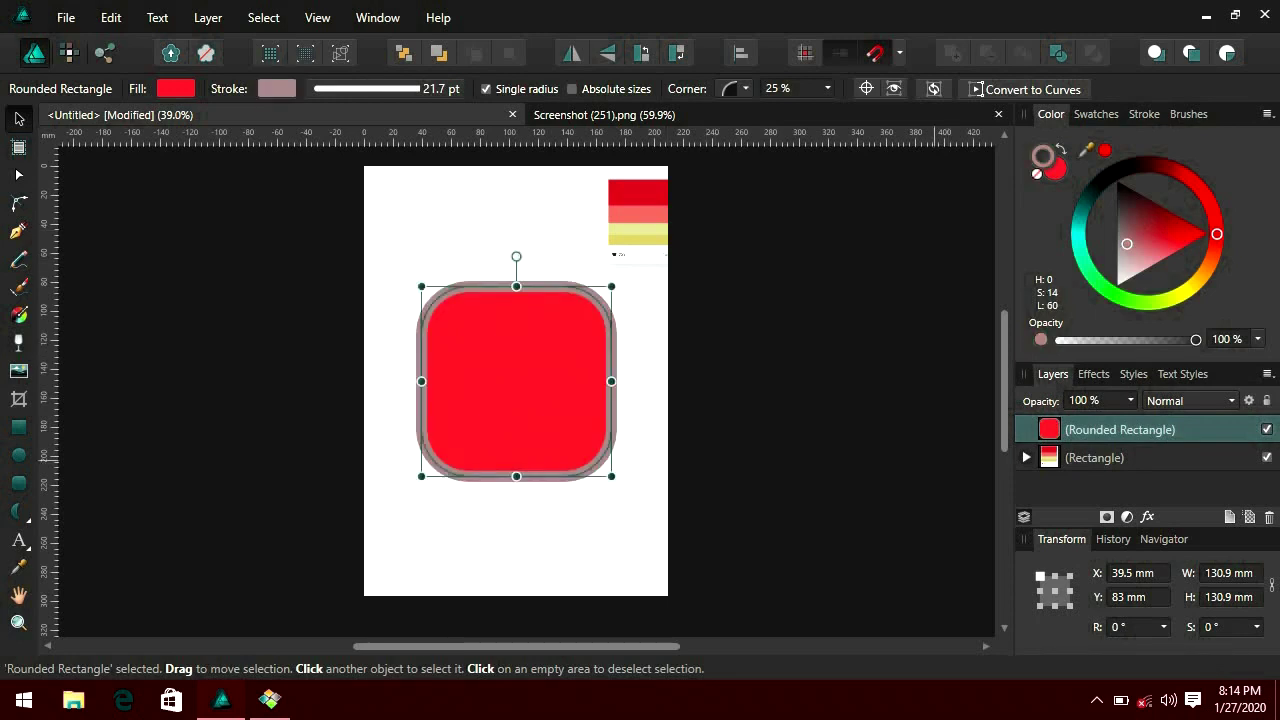
left_click(1144, 114)
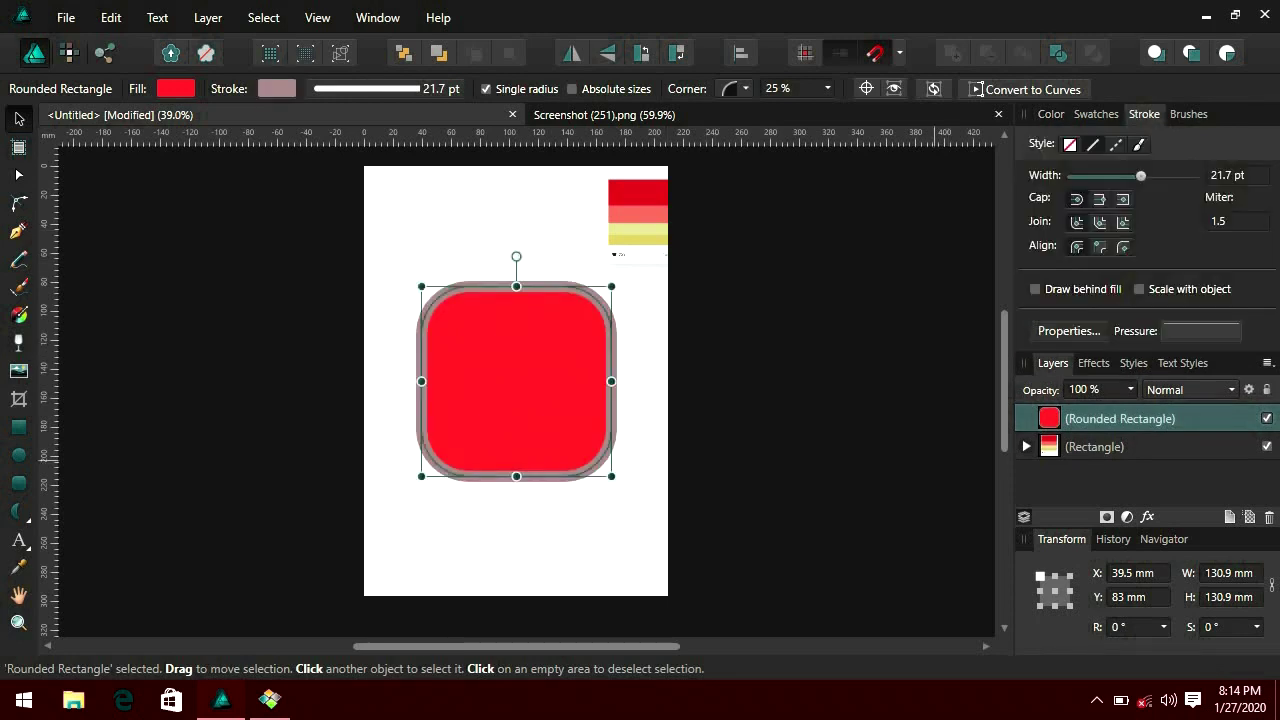
left_click_drag(1140, 175, 1068, 175)
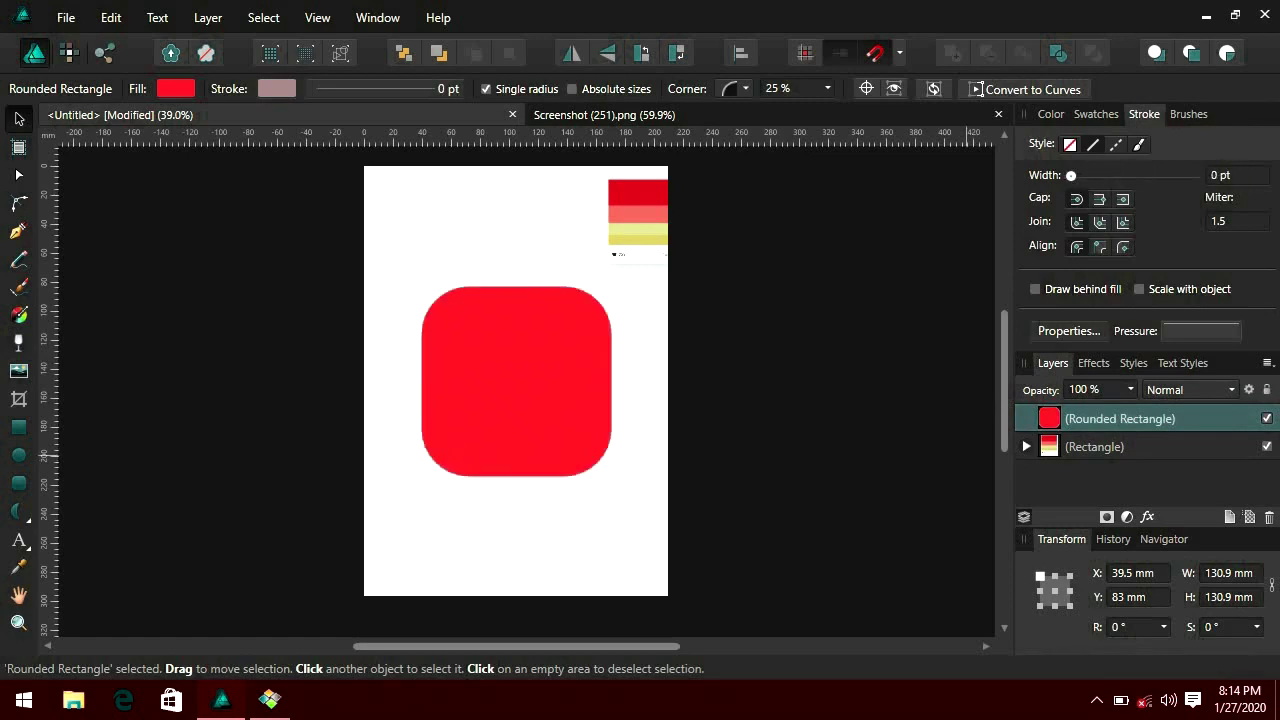
Sample the palette's deep red (H 348, S 78, L 51) into the square's fill, then deselect
left_click(1051, 114)
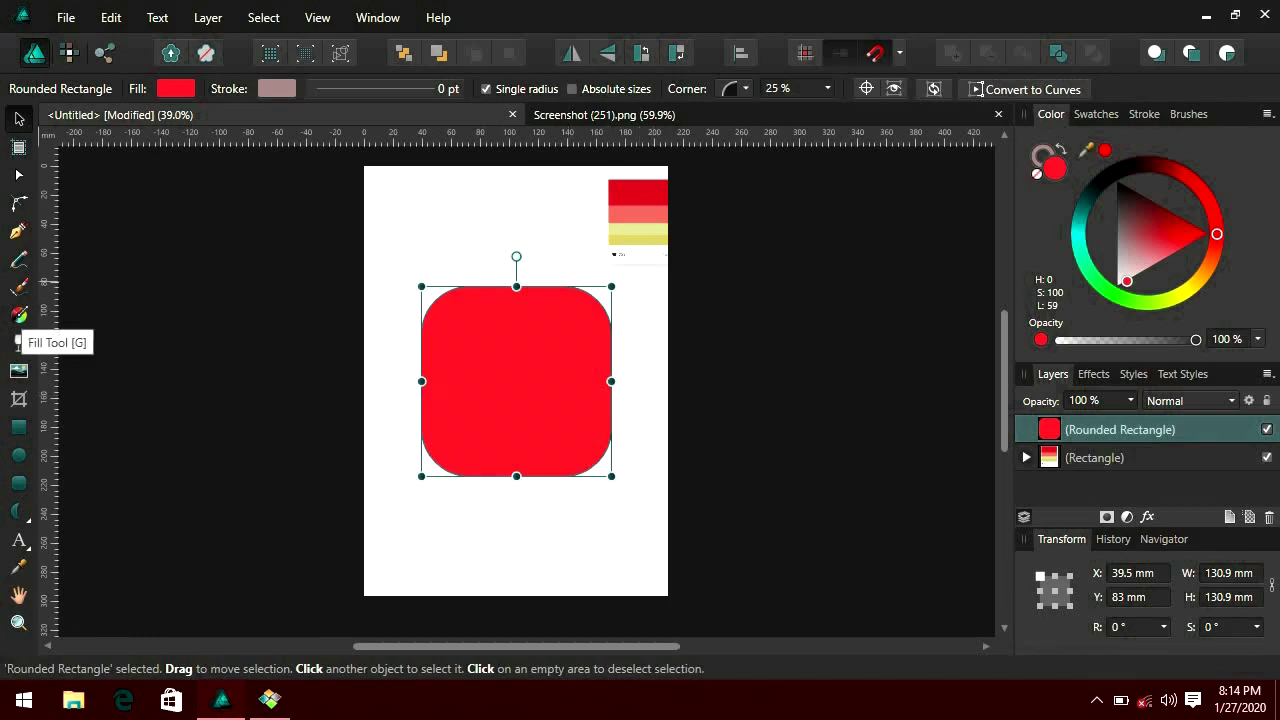
left_click(18, 566)
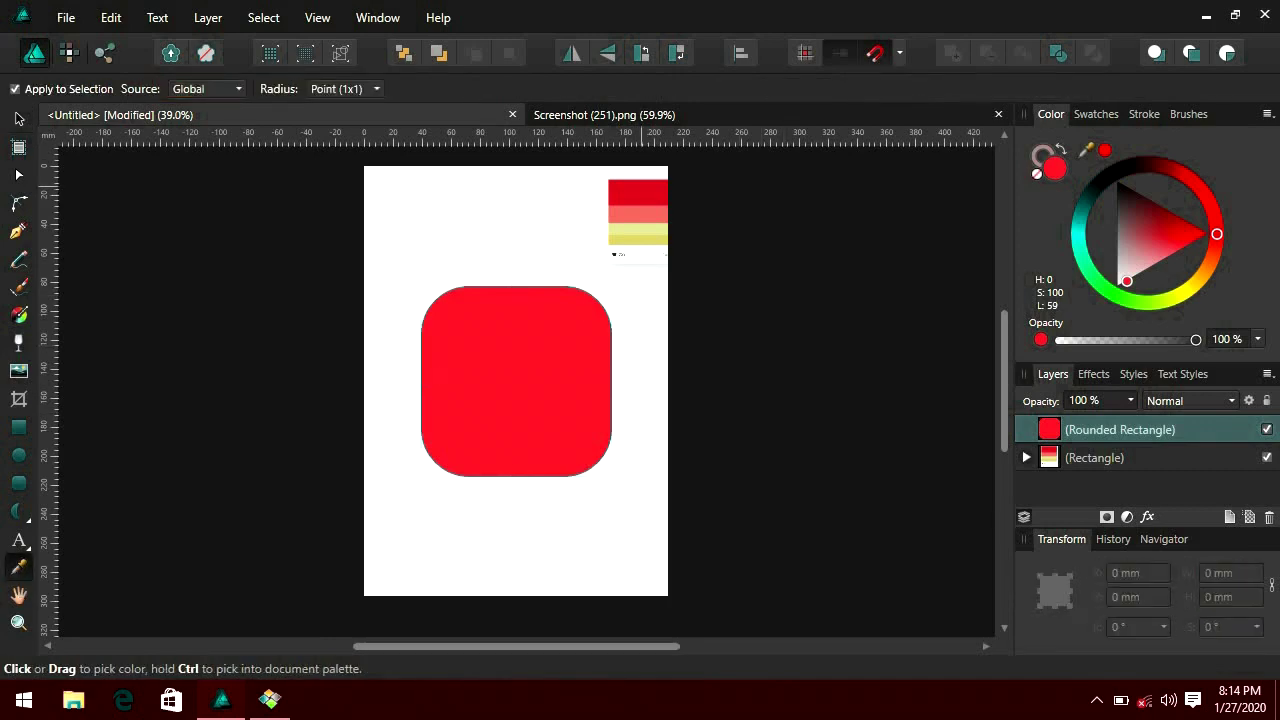
left_click(640, 190)
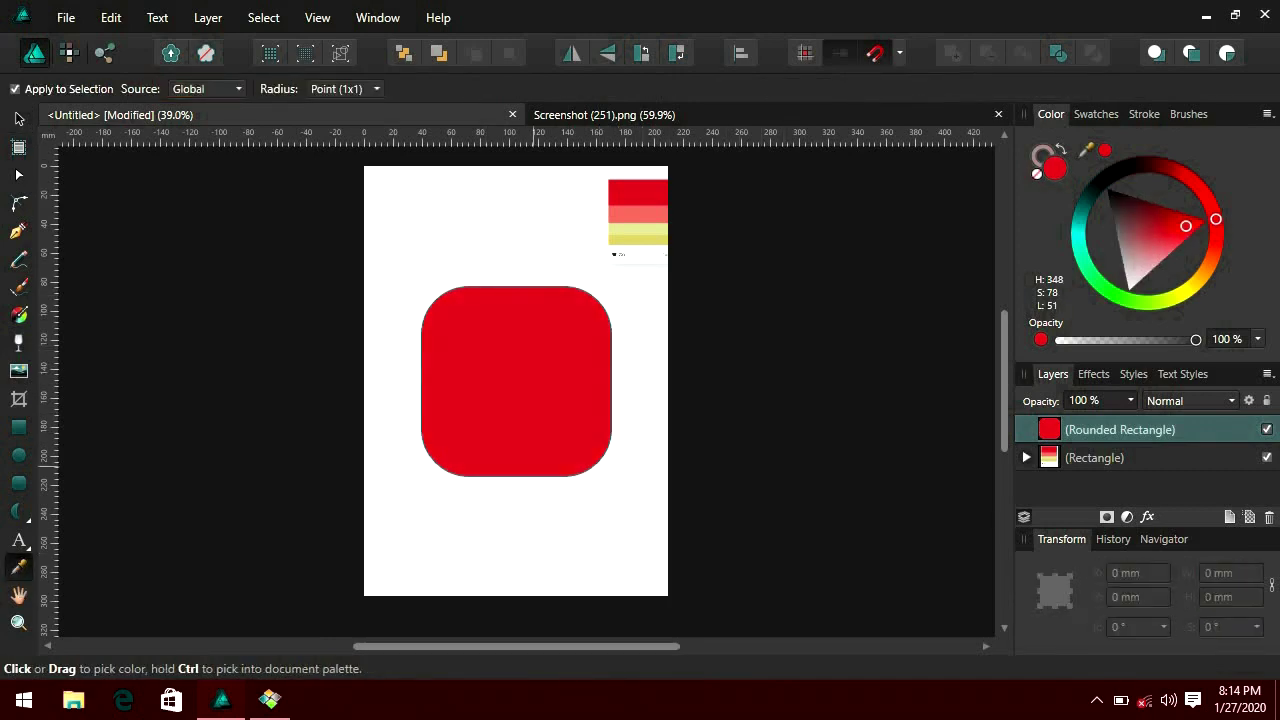
key("v")
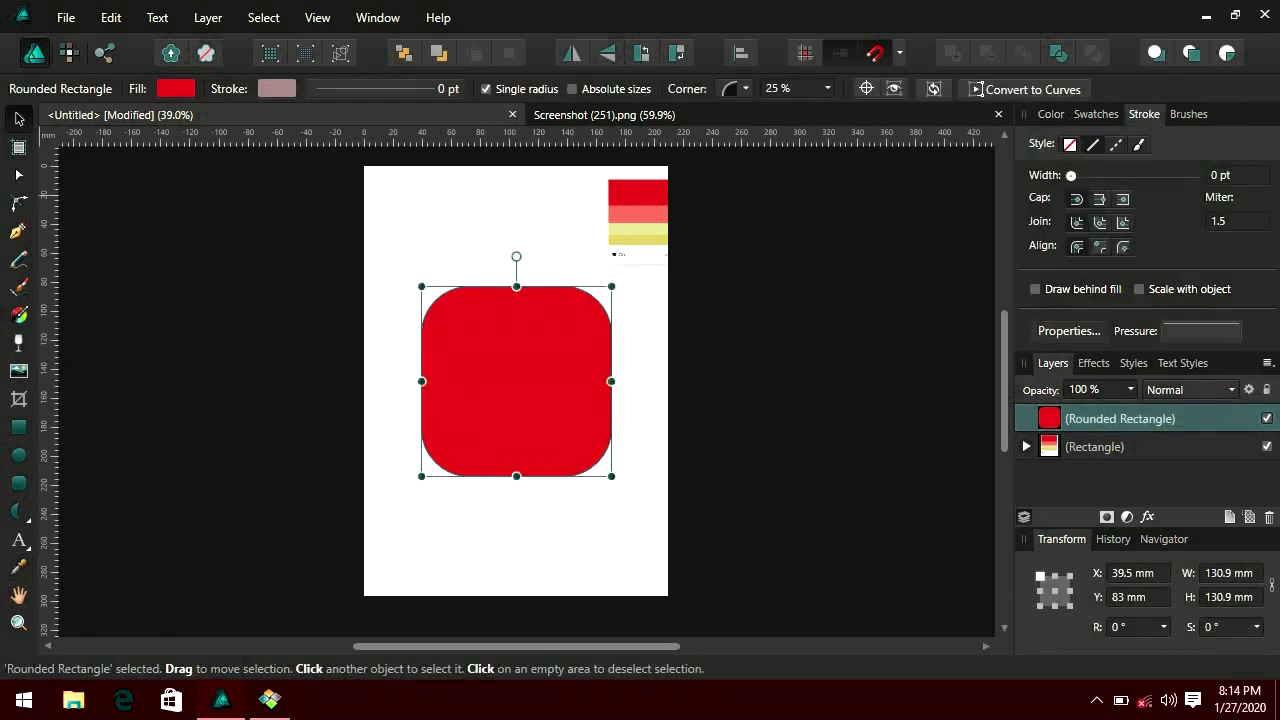
key("ctrl+d")
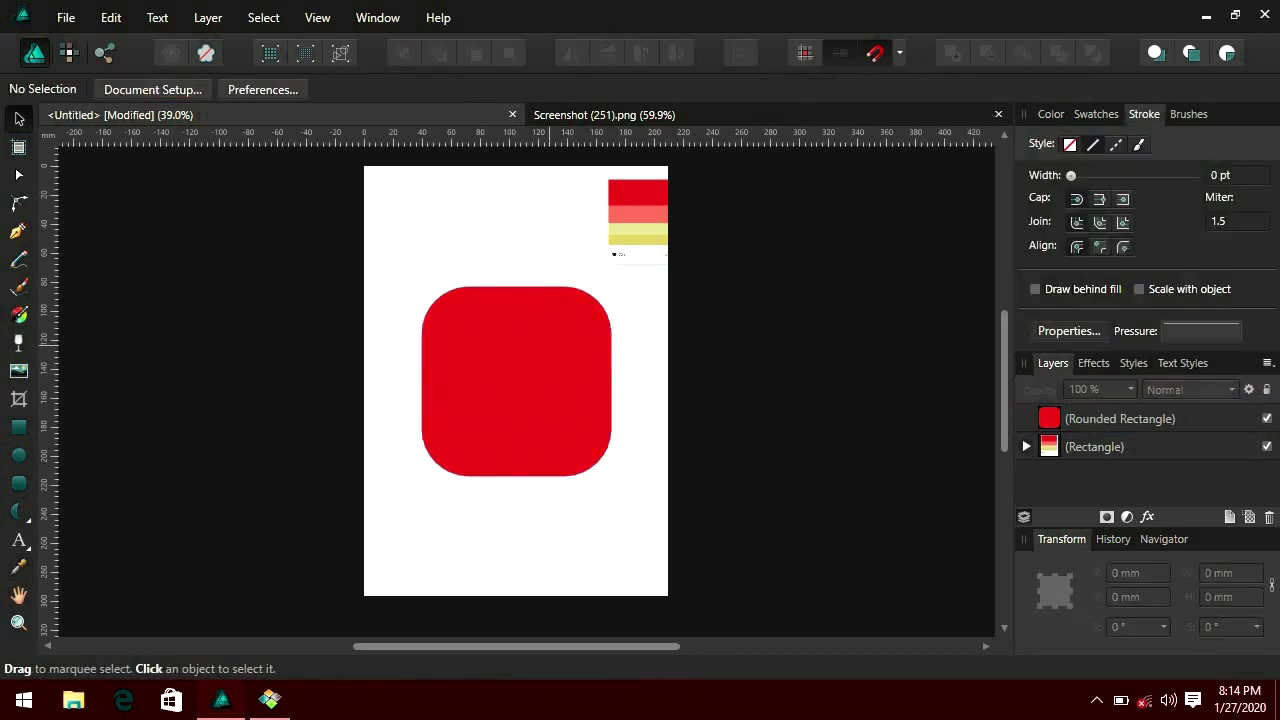
Draw an 84.6 mm circle centred on the red rounded square
key("e")
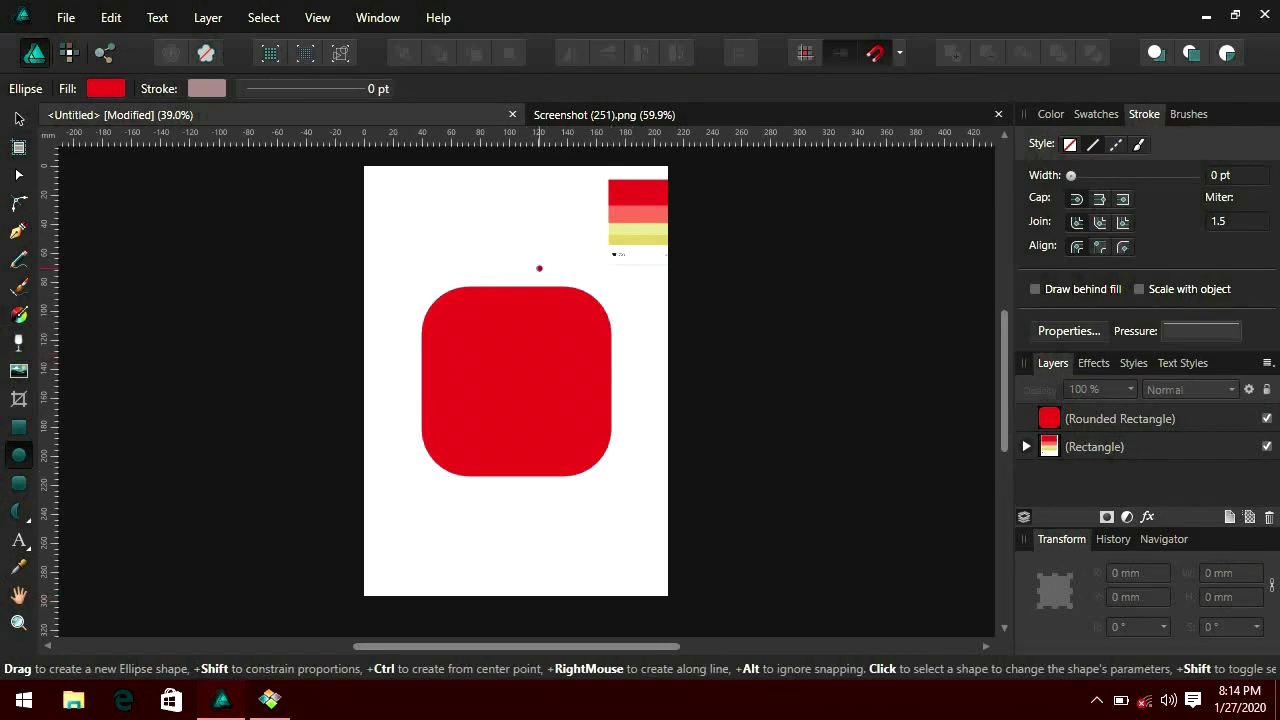
left_click_drag(385, 222, 515, 353)
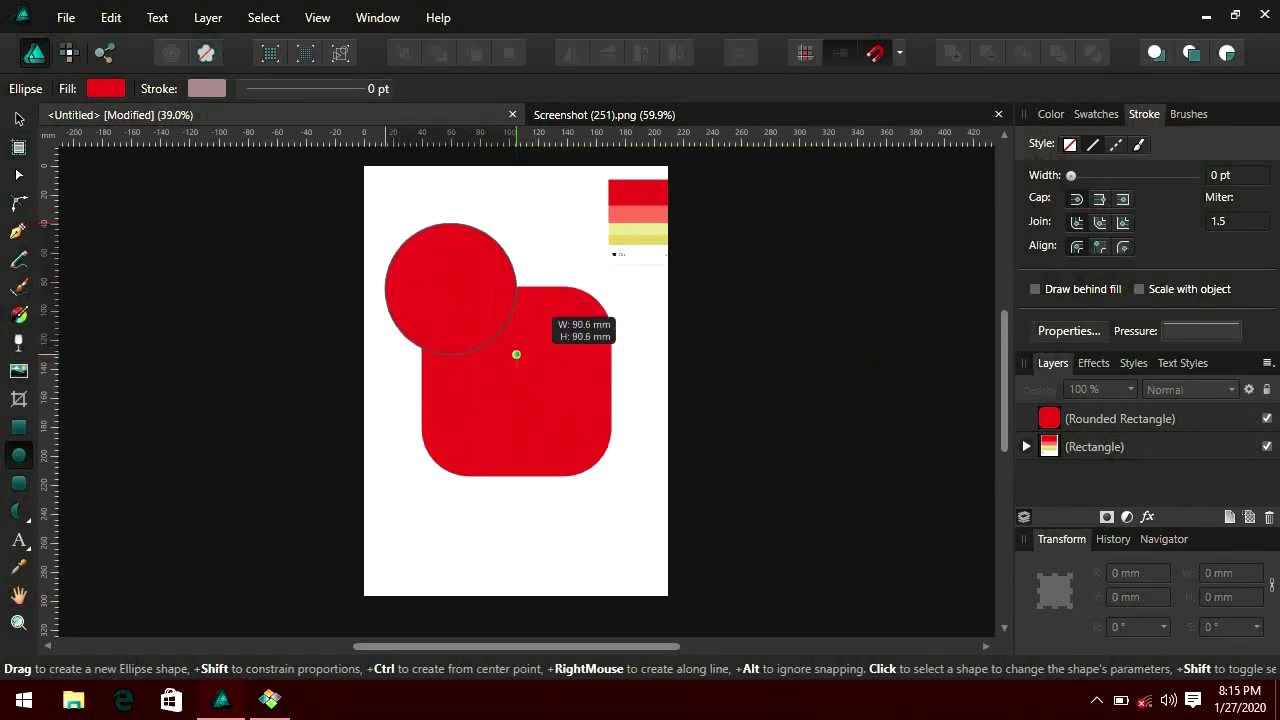
left_click_drag(515, 353, 508, 347)
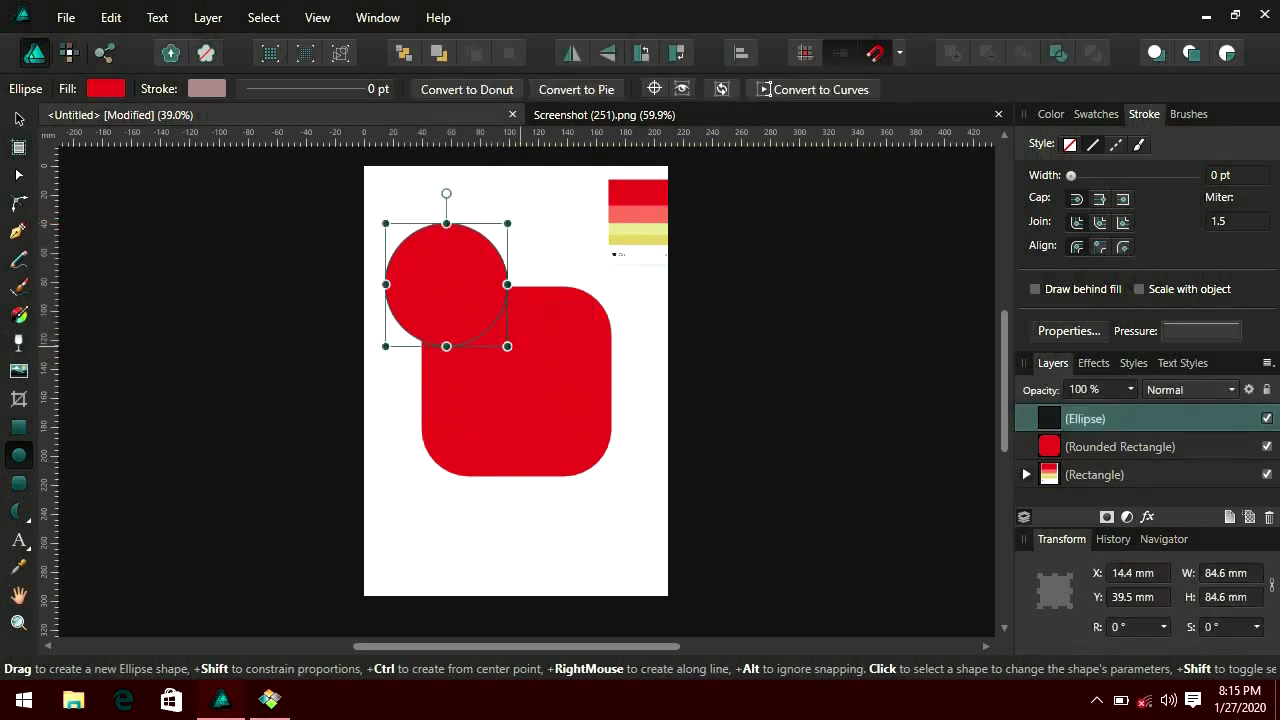
left_click_drag(458, 300, 528, 383)
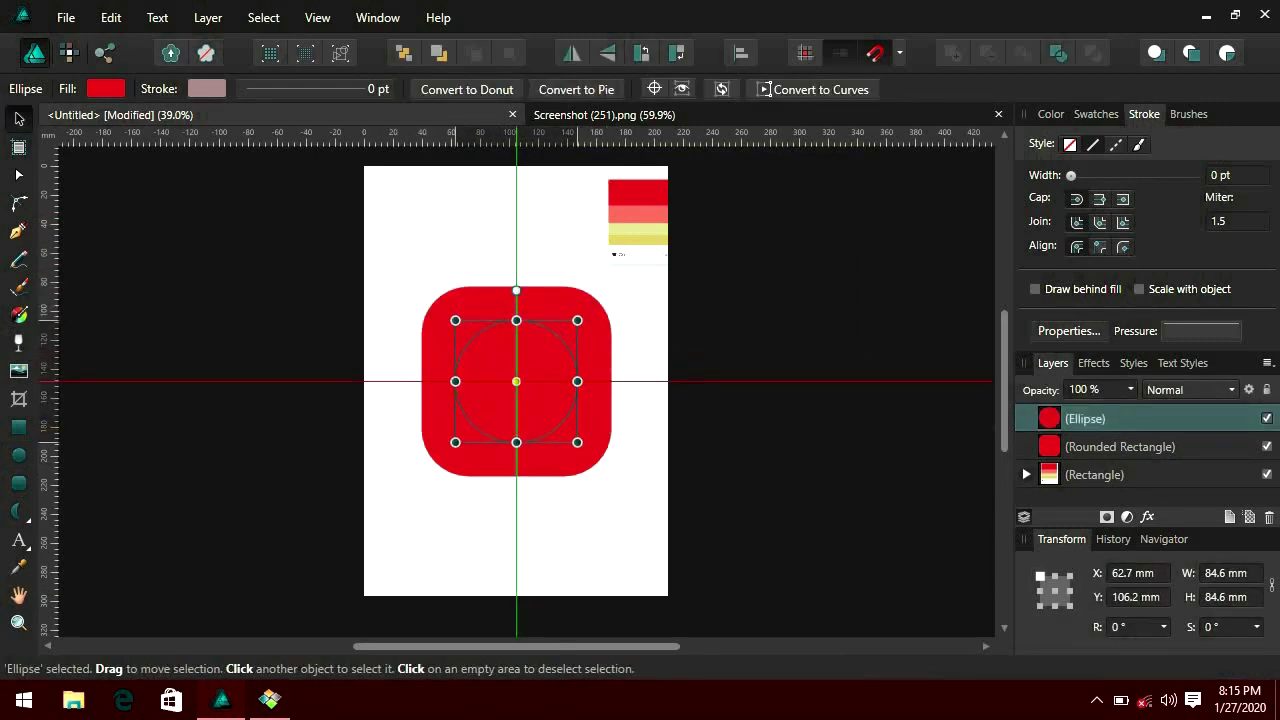
left_click_drag(528, 383, 516, 395)
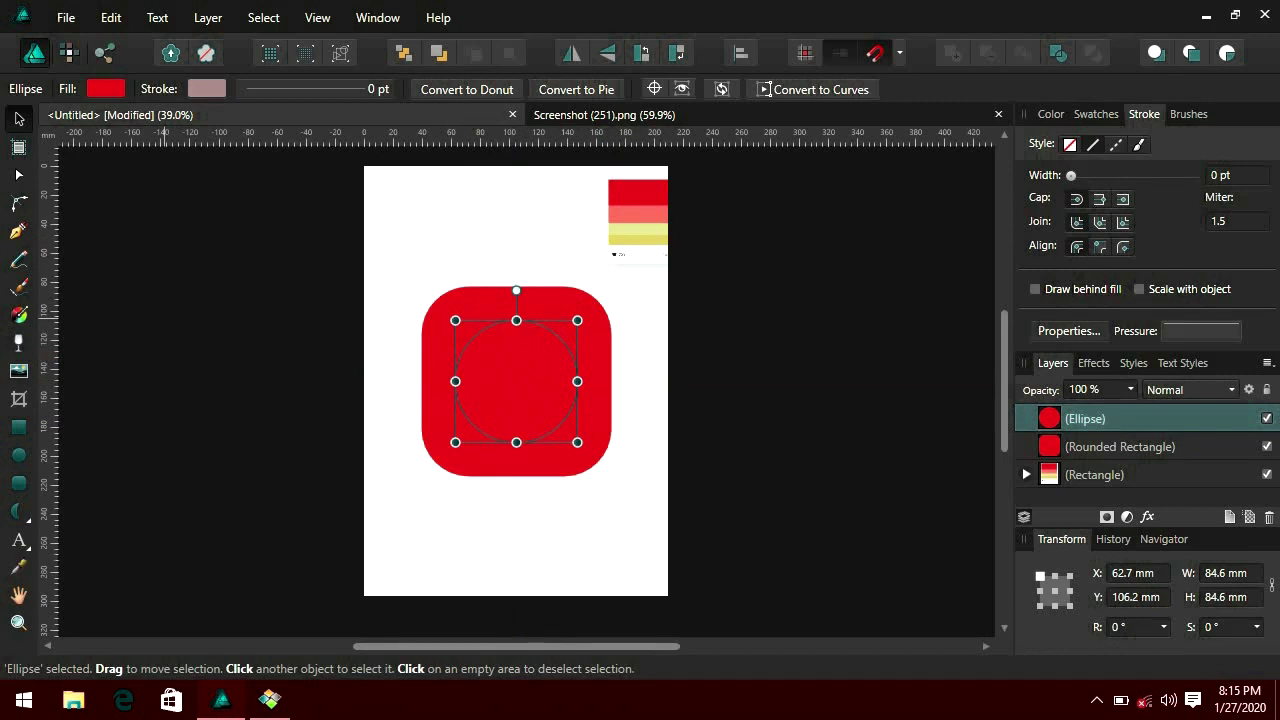
Fill the circle with the palette's pale yellow, then deselect and reselect it
left_click(18, 567)
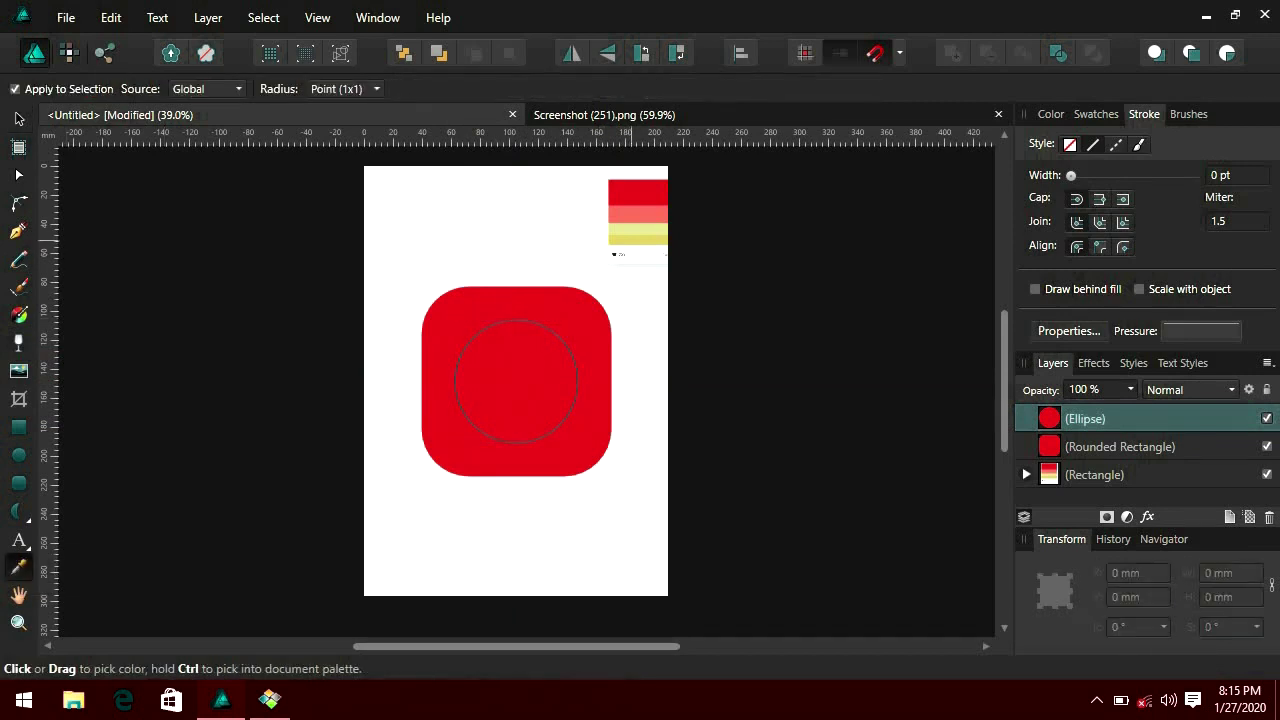
left_click(628, 229)
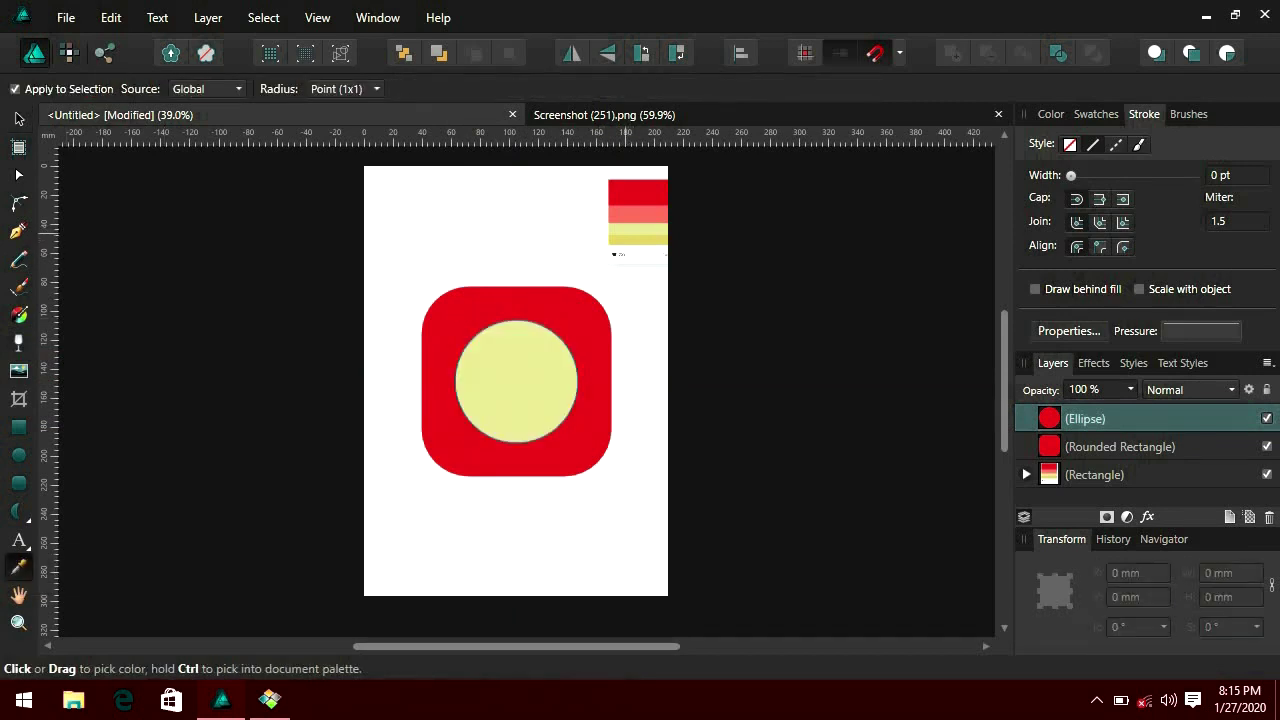
key("v")
key("ctrl+d")
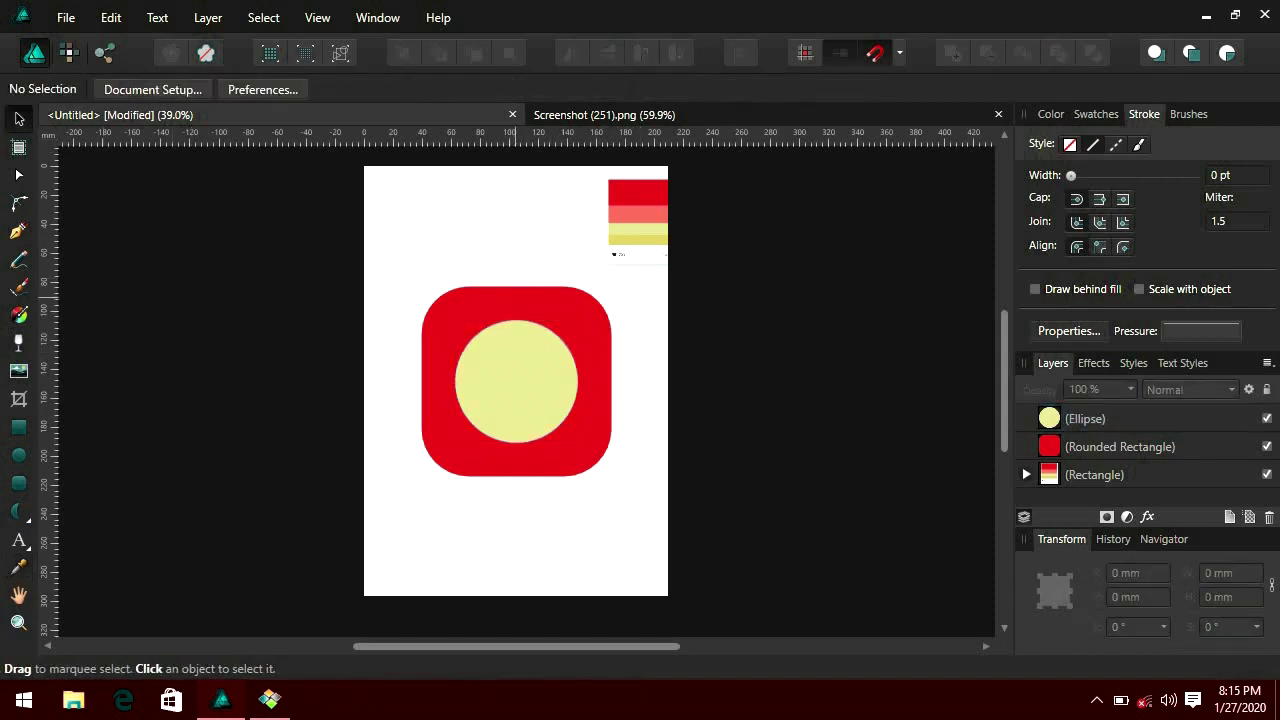
left_click(542, 380)
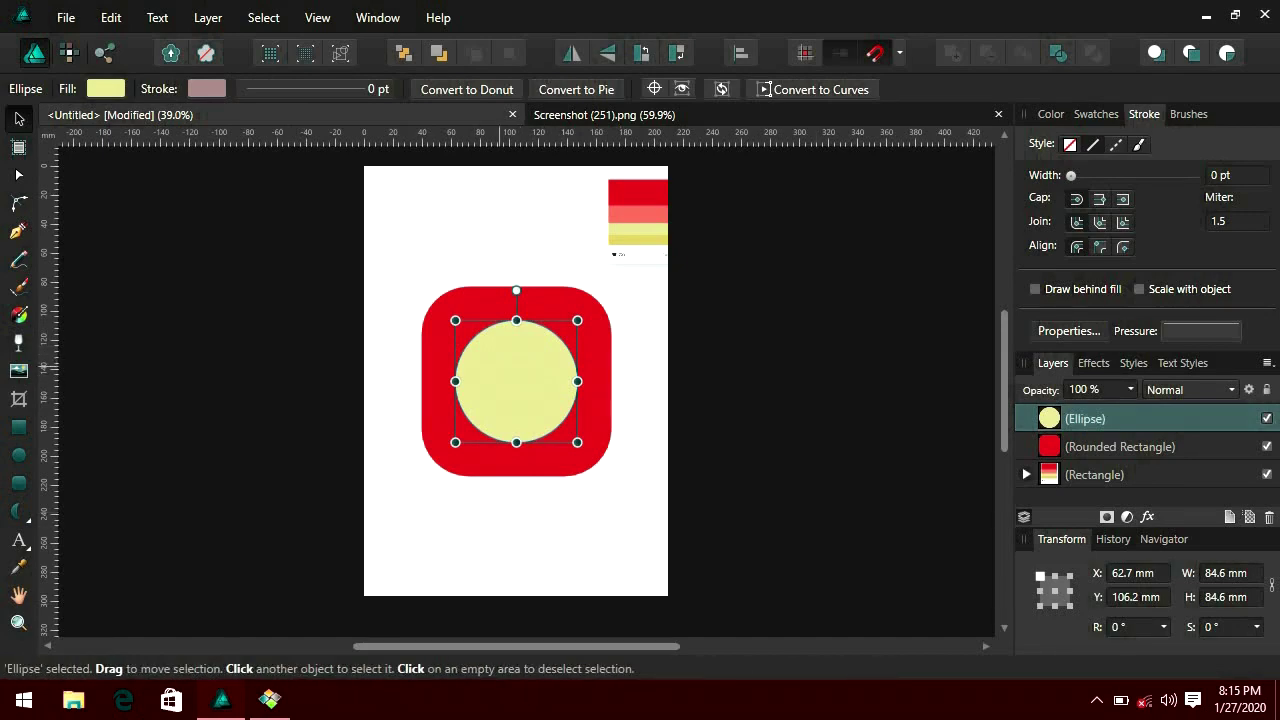
Duplicate the yellow circle, shrink the copy to 59.8 mm, fill it coral, and duplicate it
key("ctrl+j")
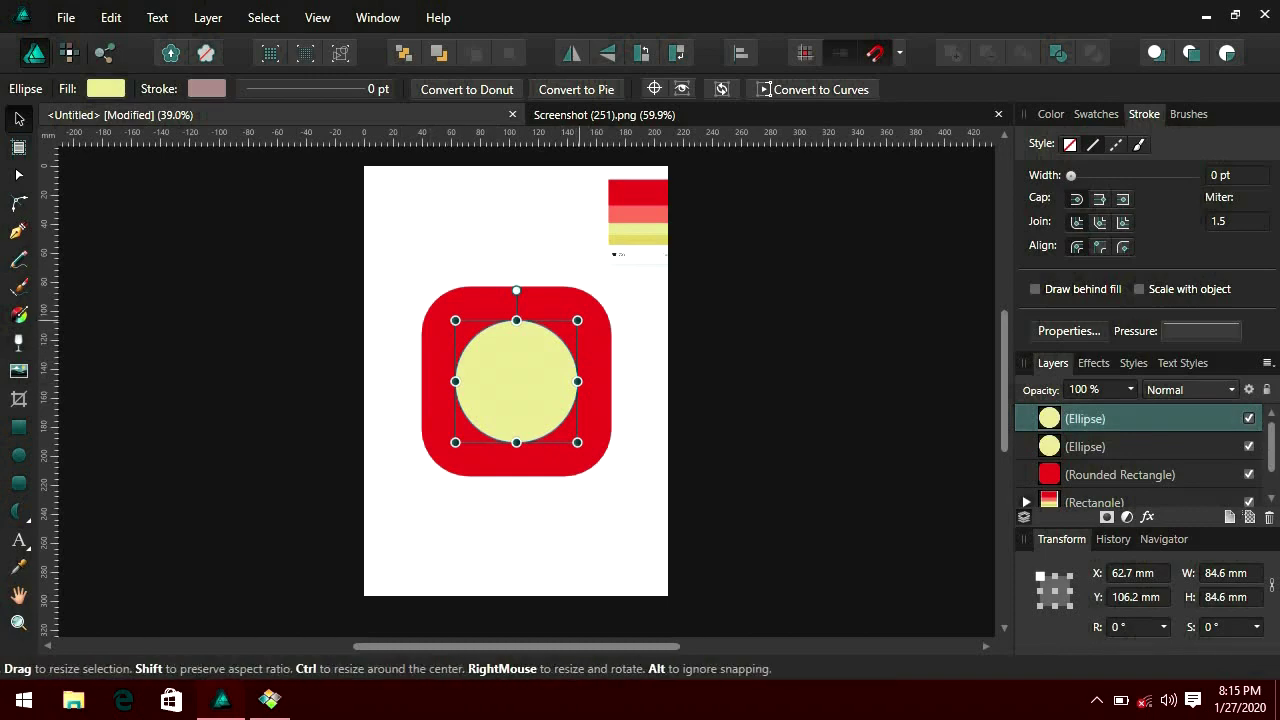
left_click_drag(577, 320, 559, 338)
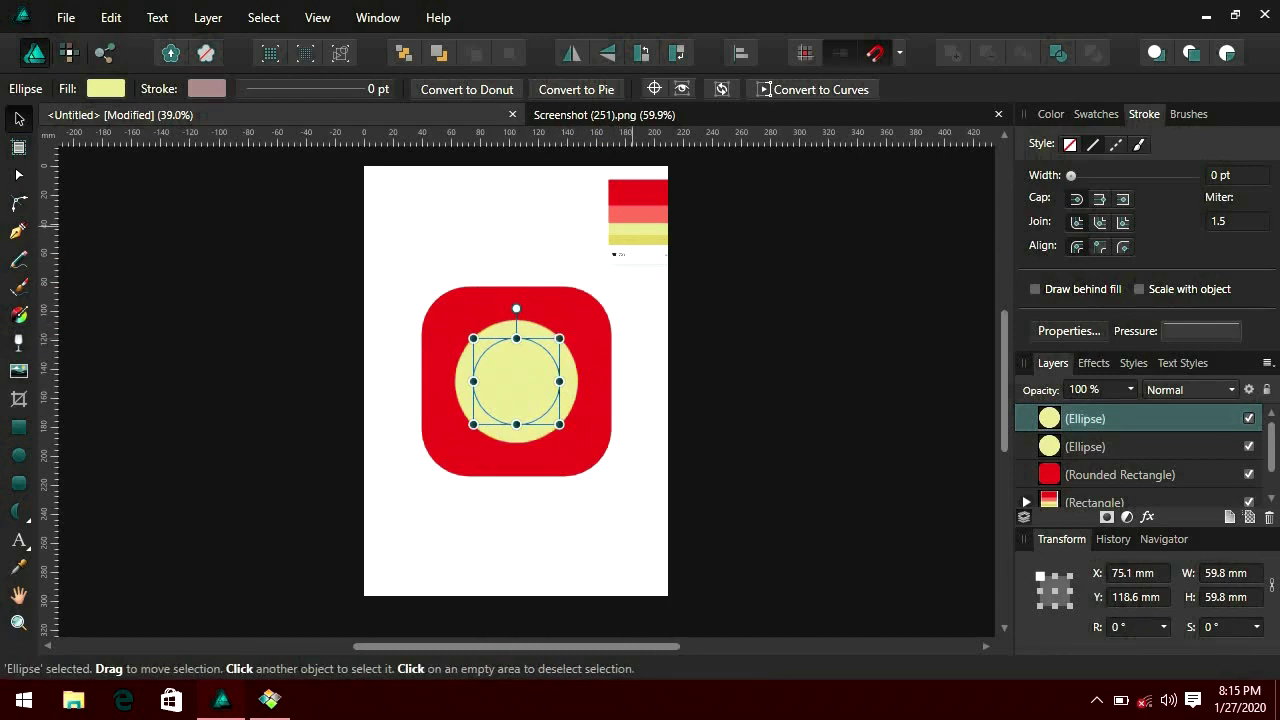
key("i")
left_click(626, 222)
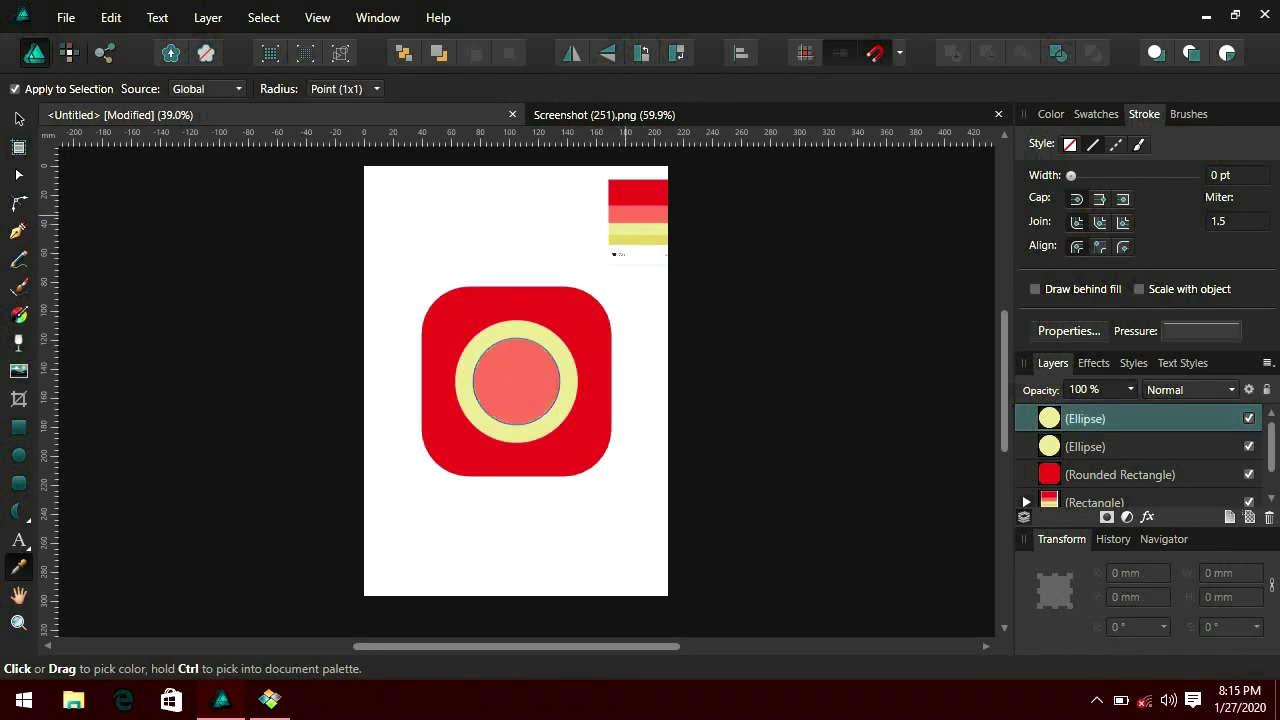
key("v")
key("ctrl+d")
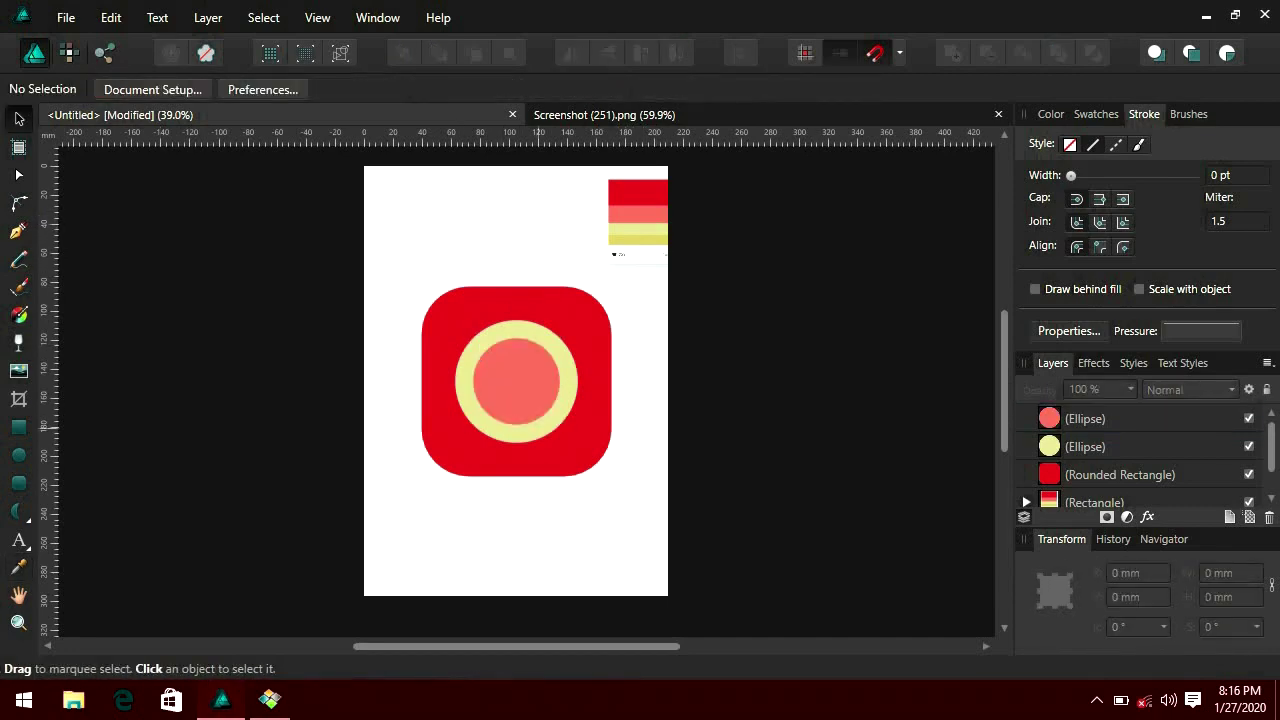
left_click(1085, 418)
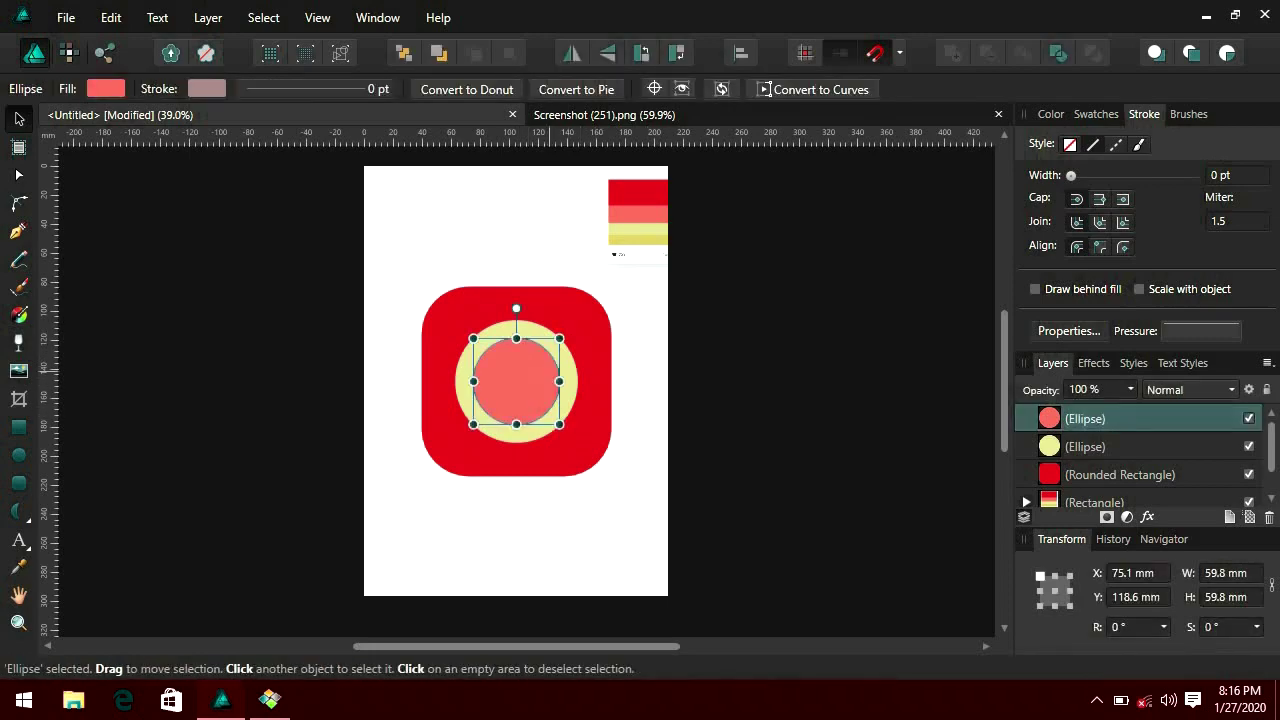
key("ctrl+j")
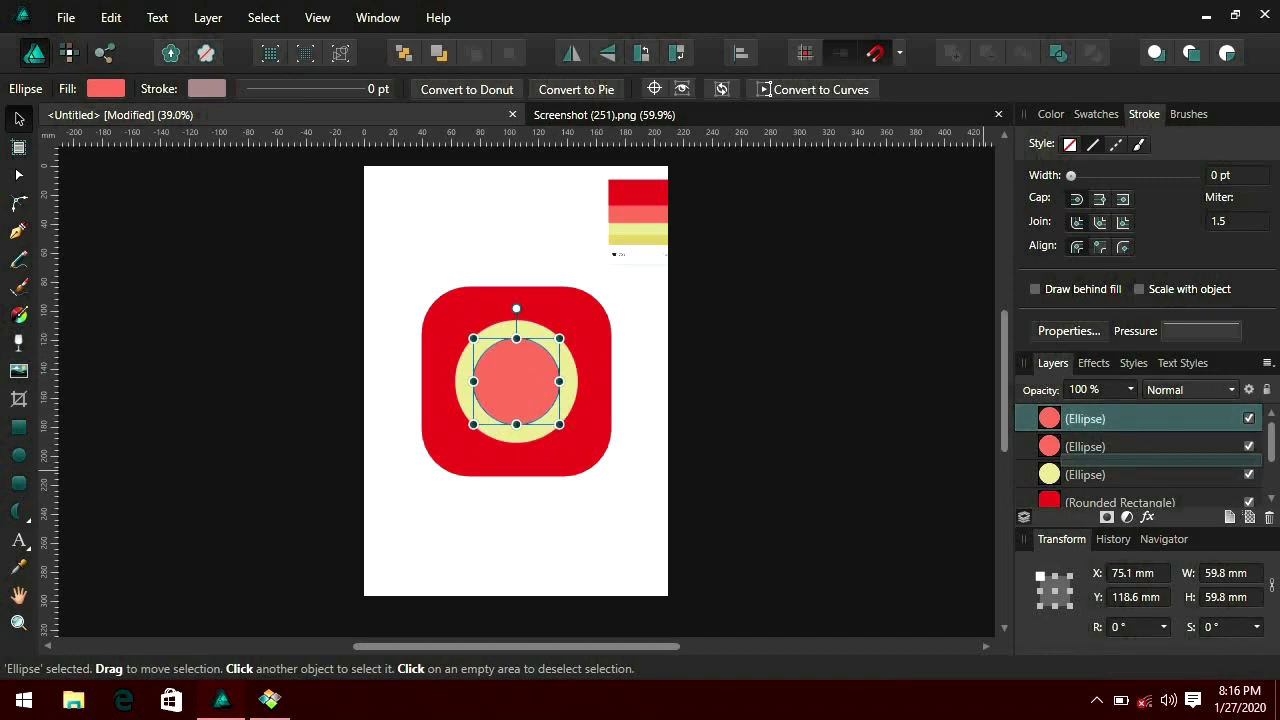
Clip the coral duplicate inside the coral circle, colour it yellow and lower it
left_click_drag(1085, 418, 1049, 446)
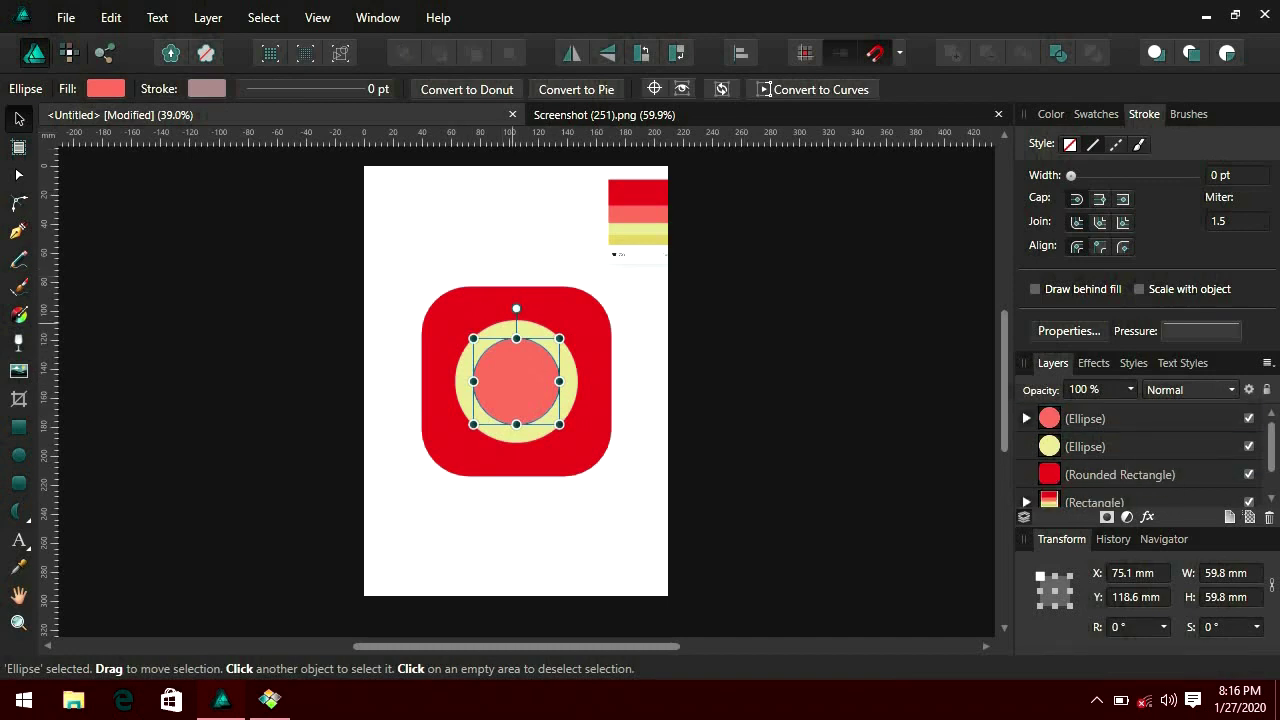
key("i")
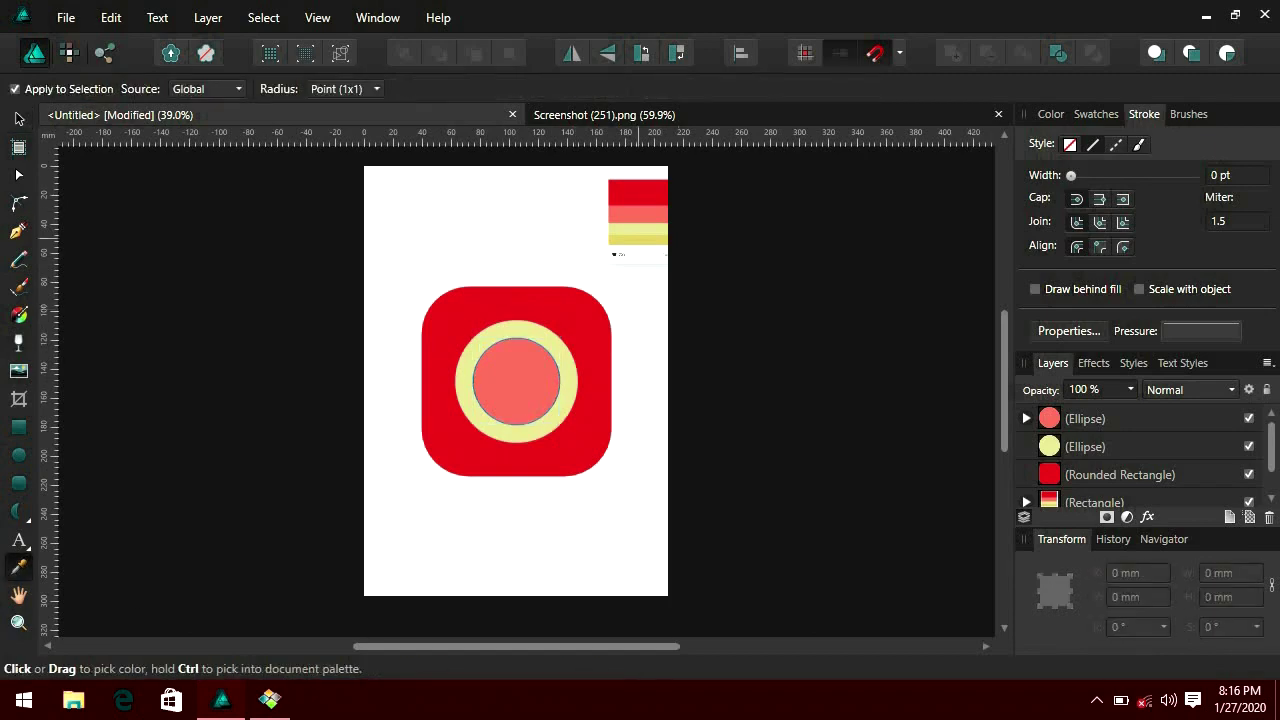
left_click(636, 238)
key("v")
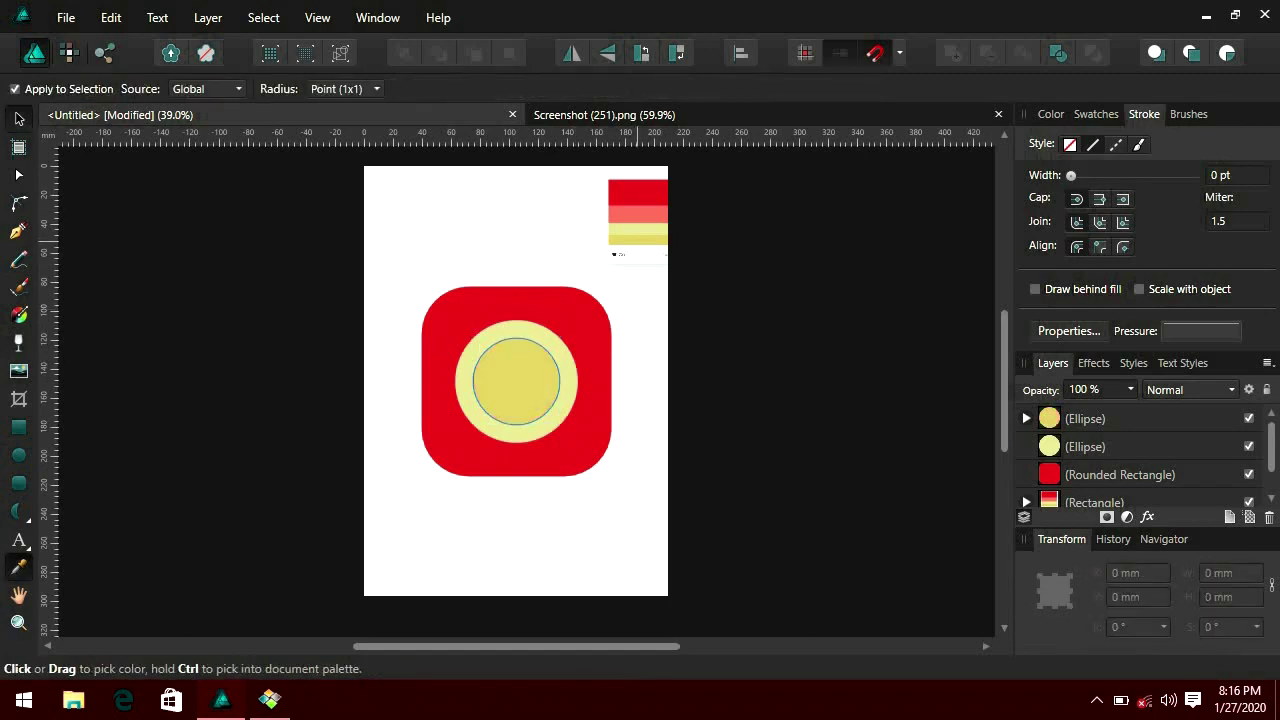
left_click_drag(516, 381, 516, 394)
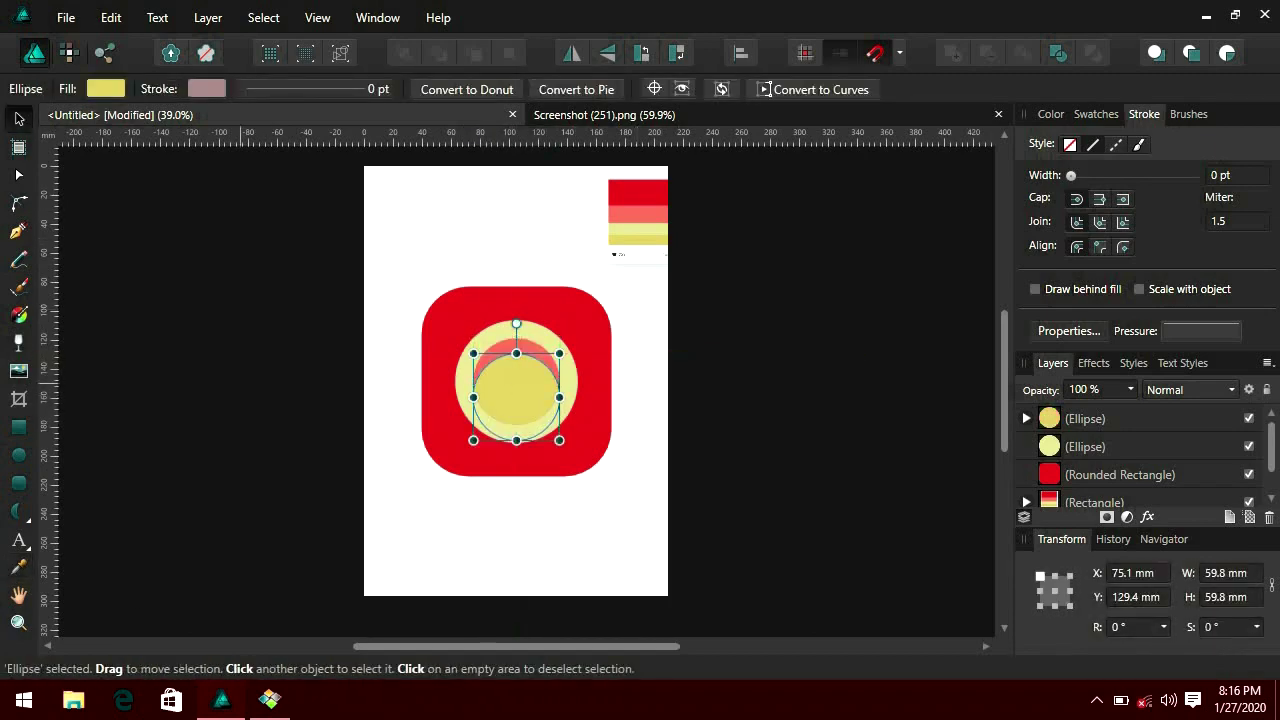
key("ctrl+d")
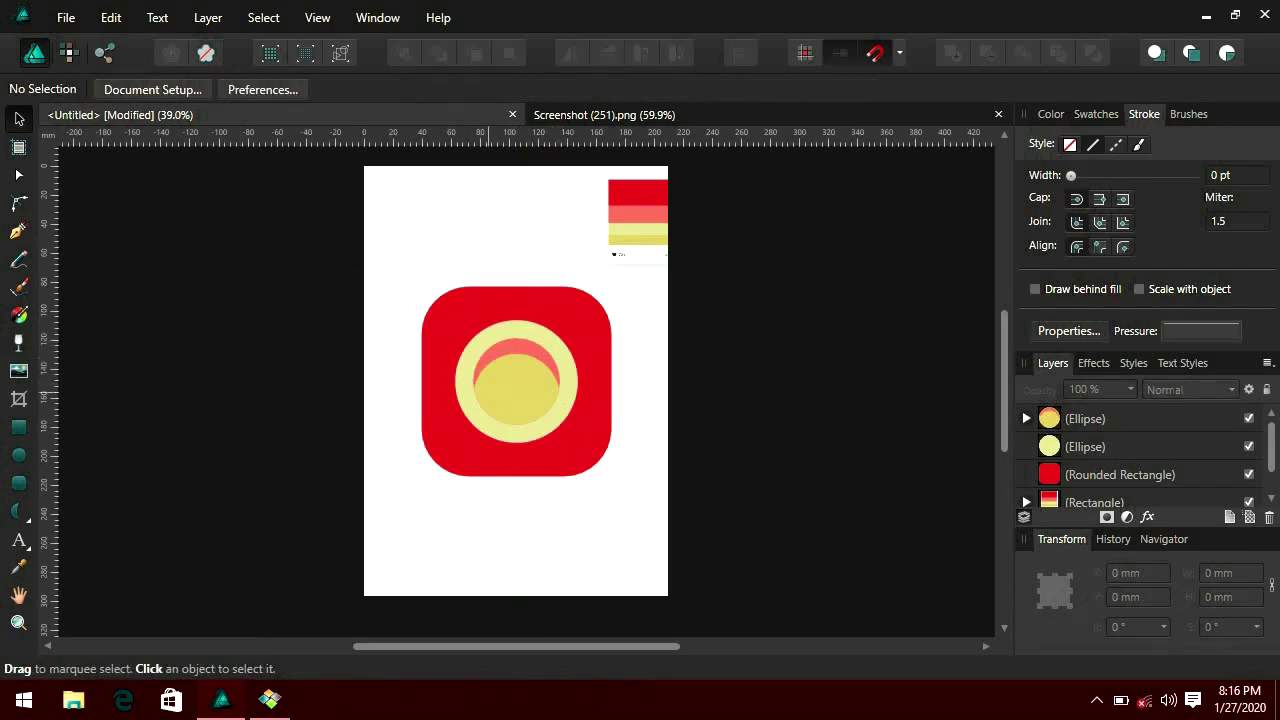
Move the clipped yellow circle further down to widen the coral crescent
left_click(516, 394)
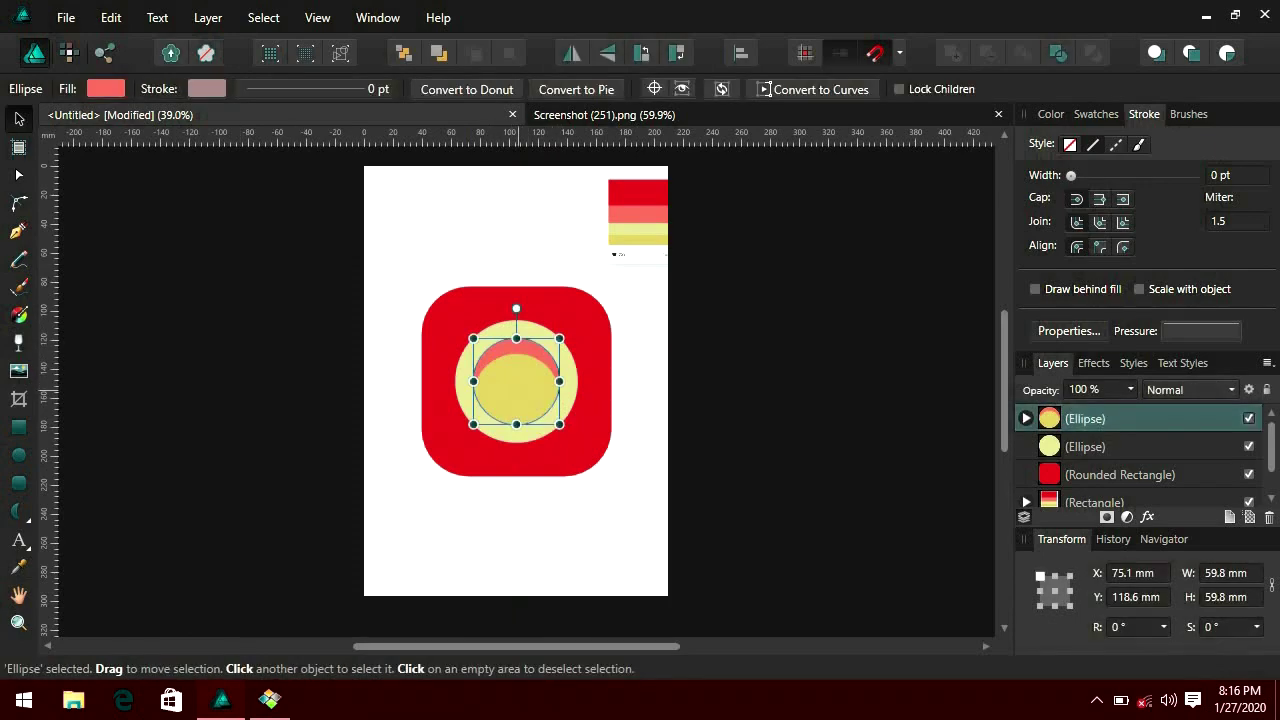
left_click(1026, 418)
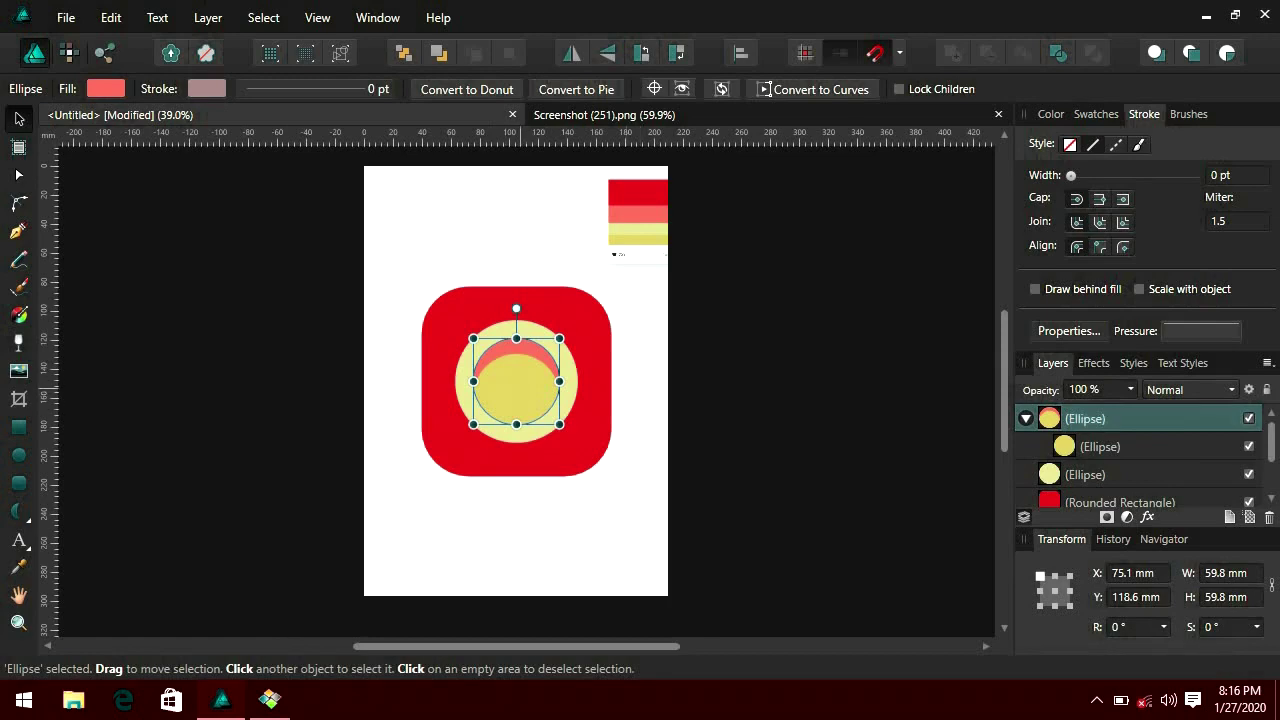
left_click_drag(516, 381, 516, 396)
double_click(516, 400)
left_click_drag(516, 400, 516, 414)
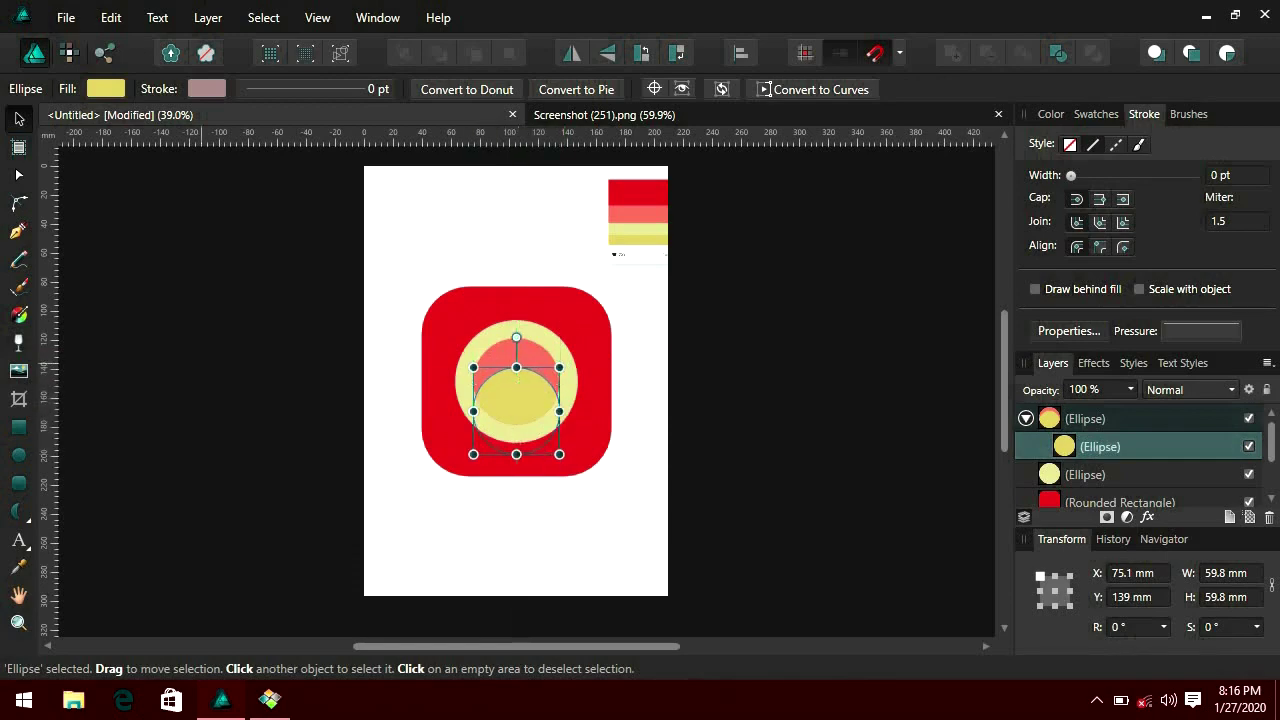
key("Escape")
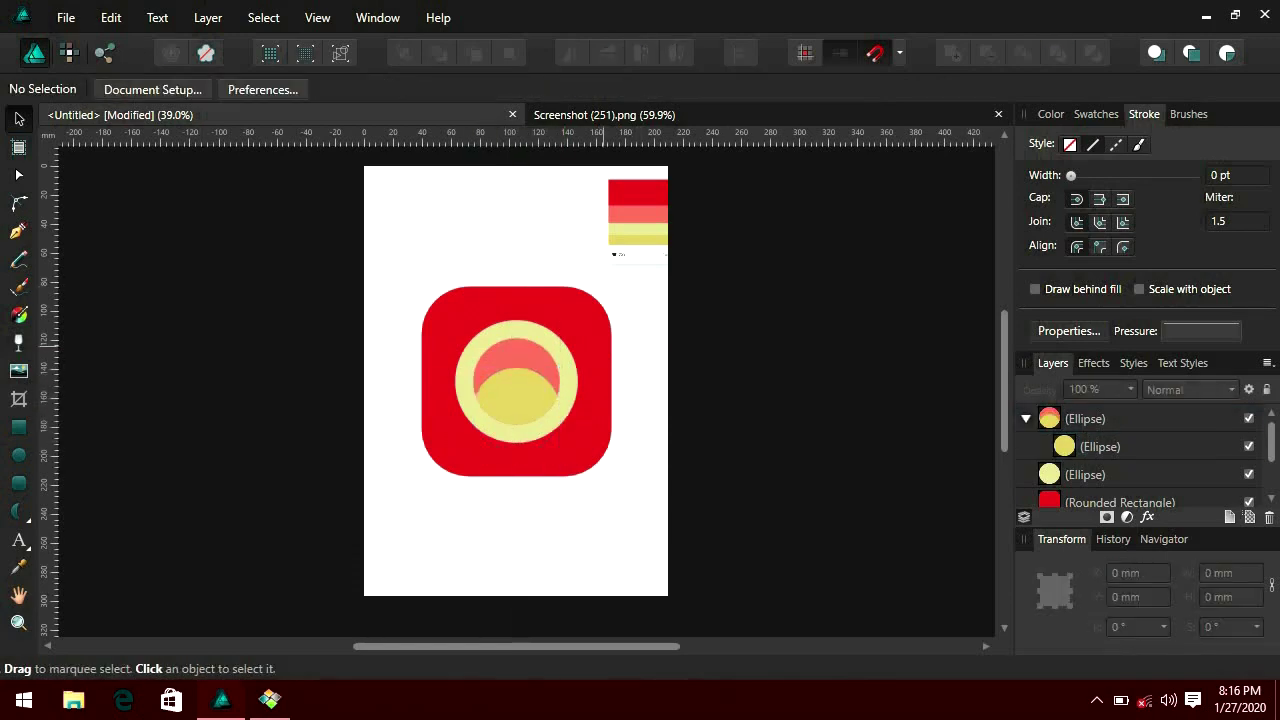
Draw a small satellite circle and fill it with the palette's salmon coral
key("m")
left_click(18, 455)
mouse_move(460, 264)
left_mouse_down()
mouse_move(451, 255)
mouse_move(542, 342)
left_mouse_up()
key("v")
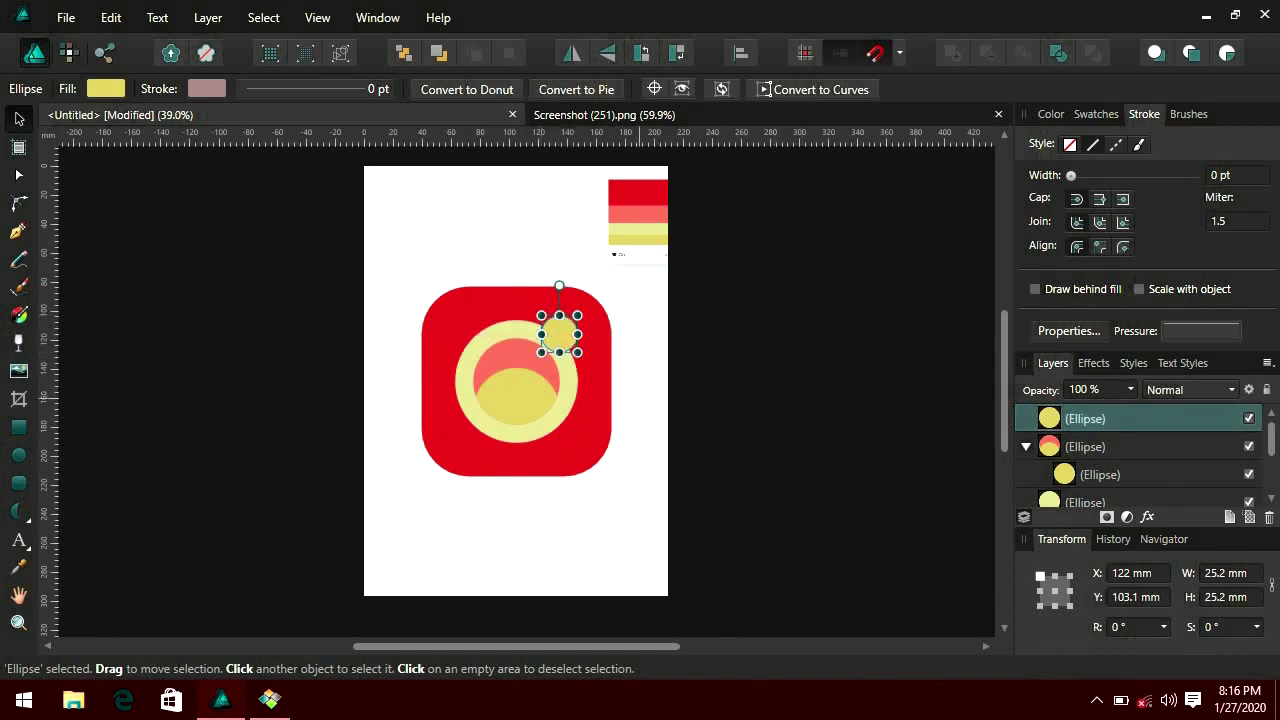
key("i")
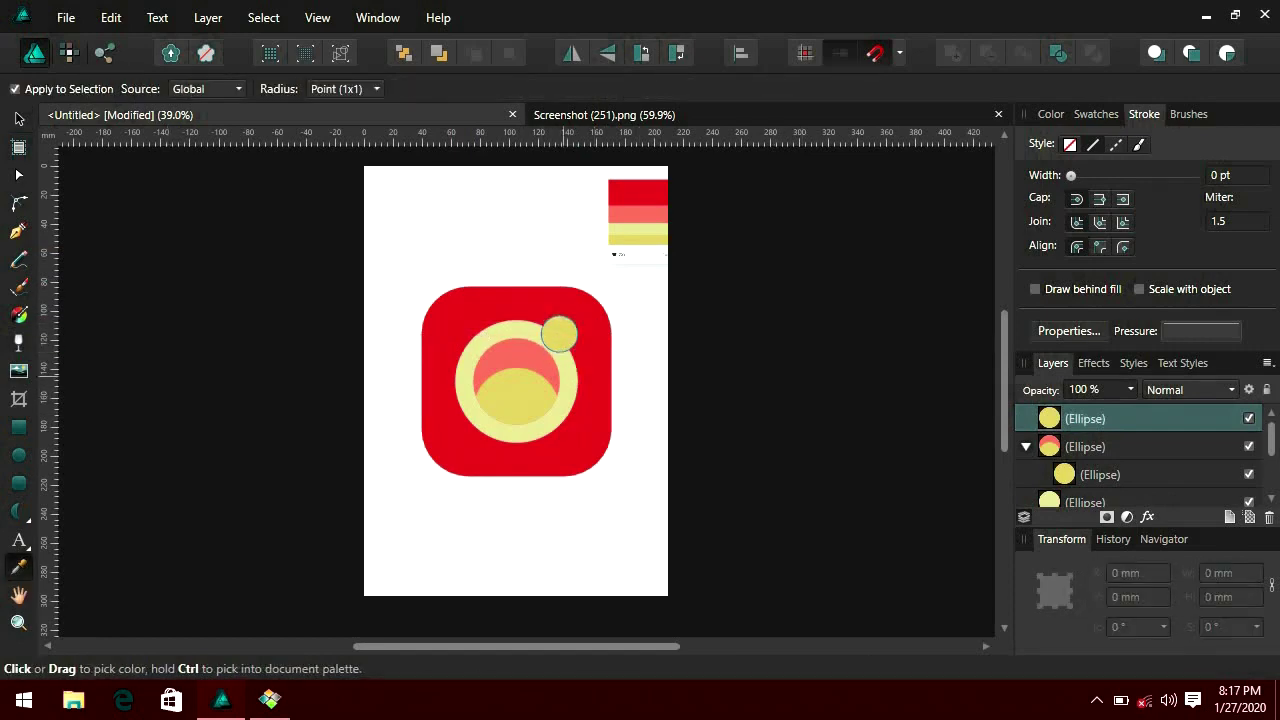
left_click_drag(559, 334, 515, 355)
key("v")
Give the small coral circle a 15.3 pt outline sampled from the red background
left_click_drag(1071, 175, 1131, 176)
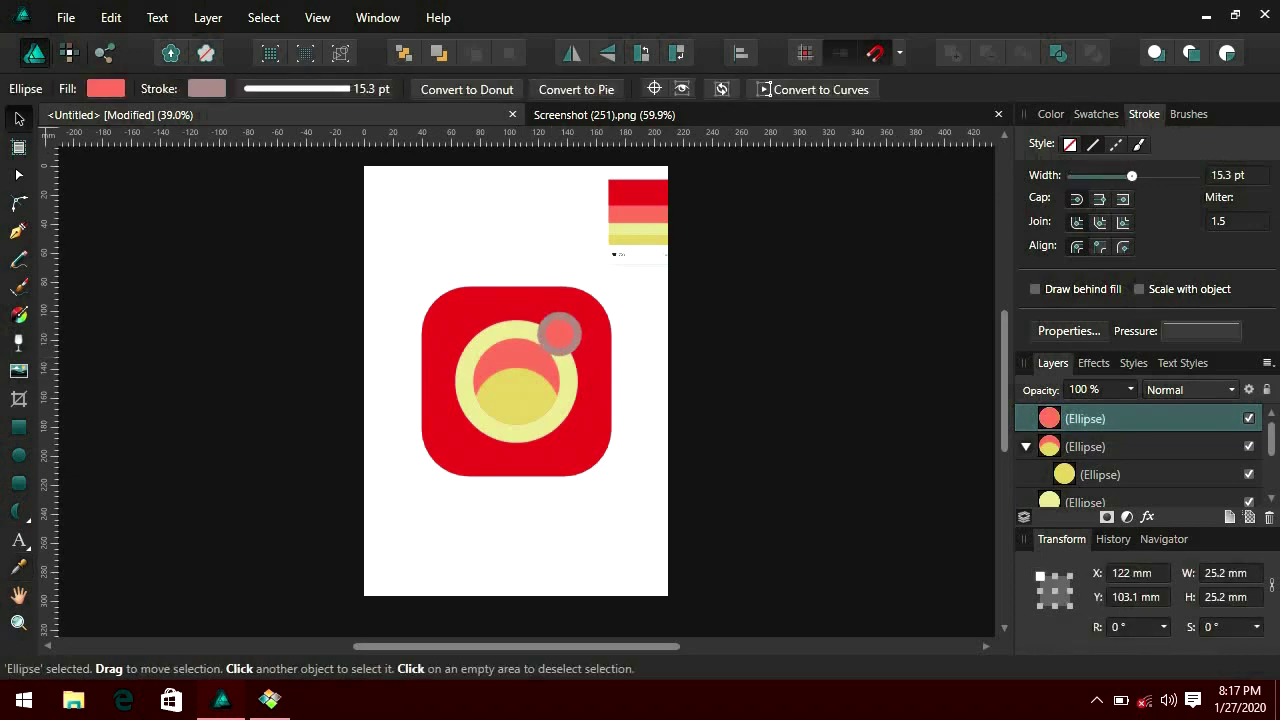
left_click(1051, 114)
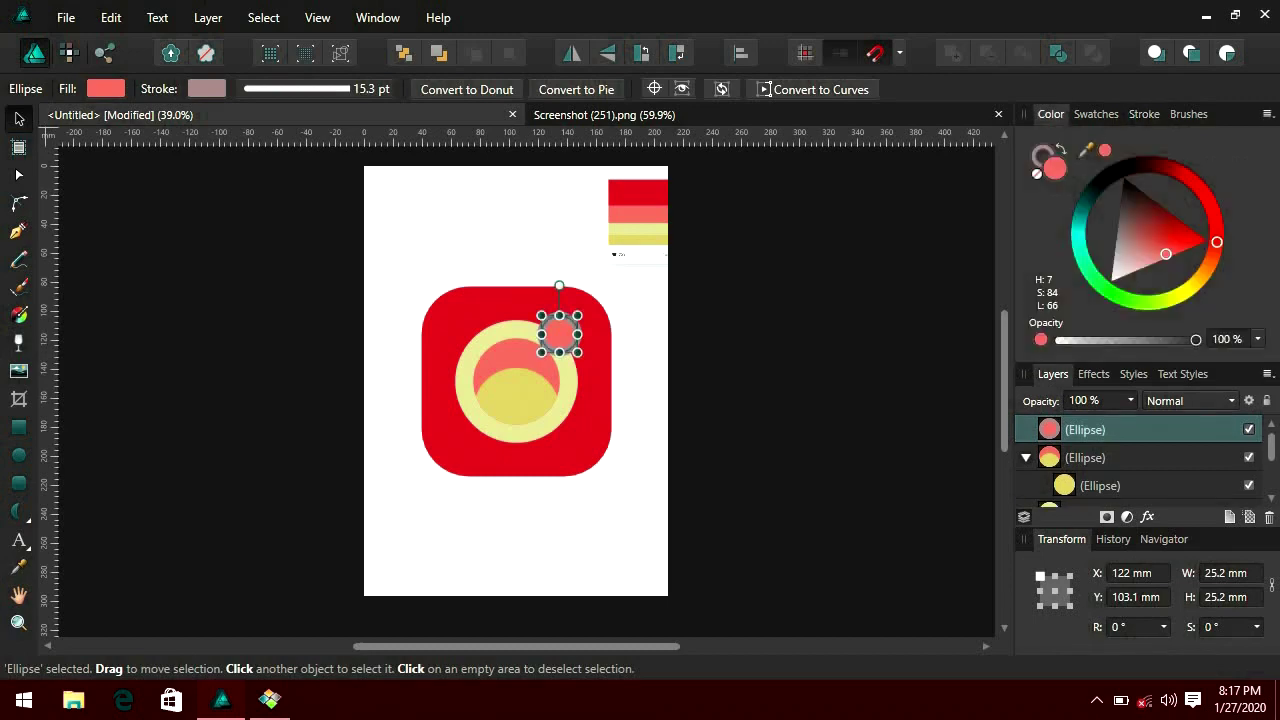
key("x")
key("i")
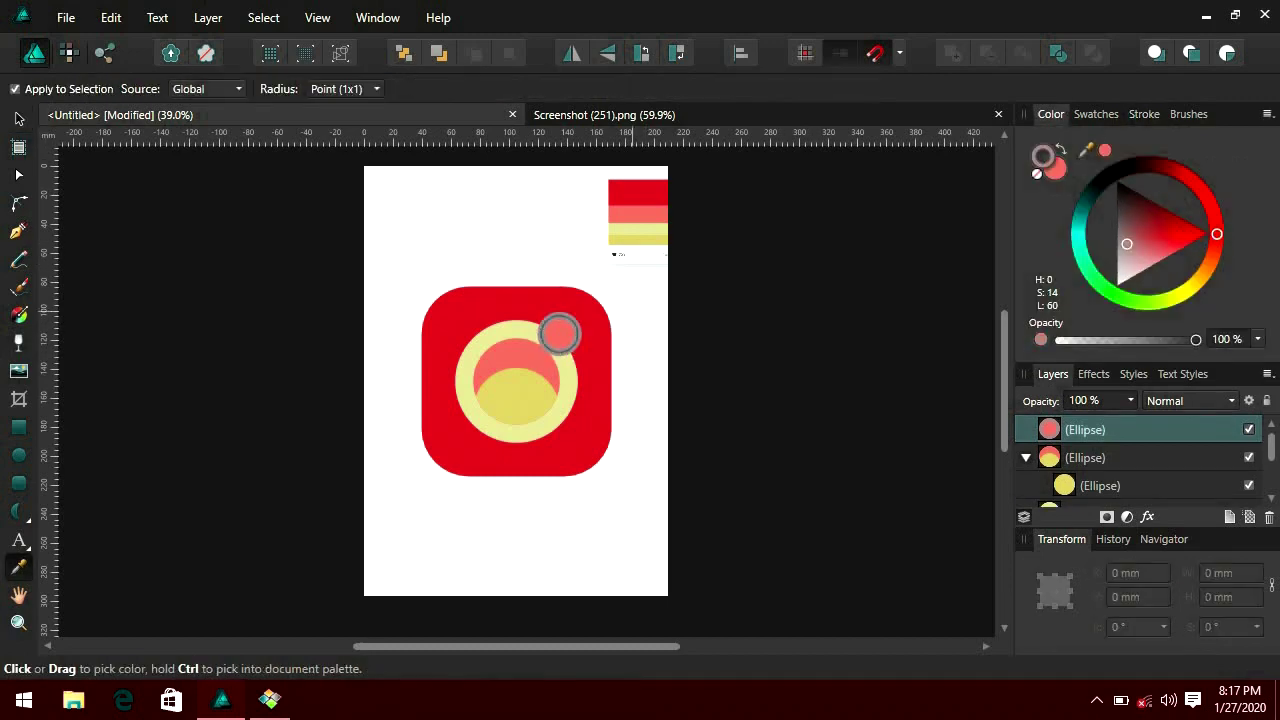
left_click_drag(559, 334, 545, 318)
key("v")
key("ctrl+d")
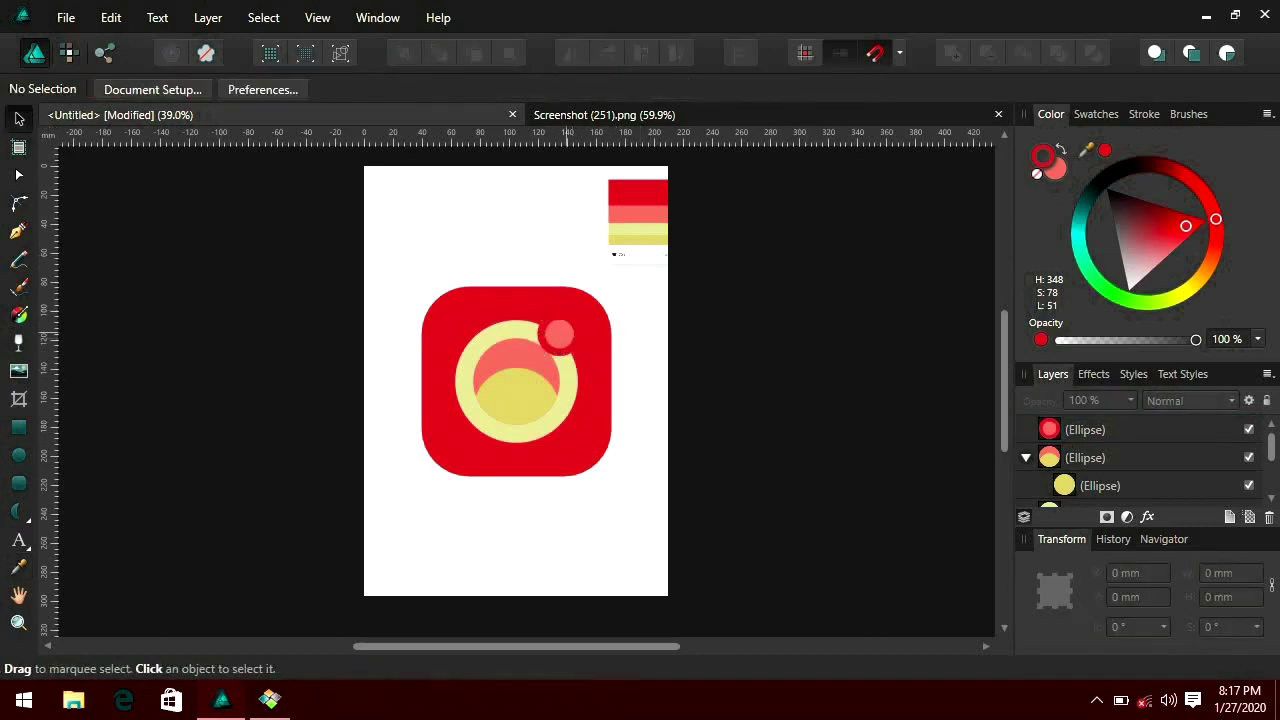
Copy the coral dot to the ring's lower left at 29.9 mm and delete the palette swatch
left_click(565, 337)
key("ctrl+j")
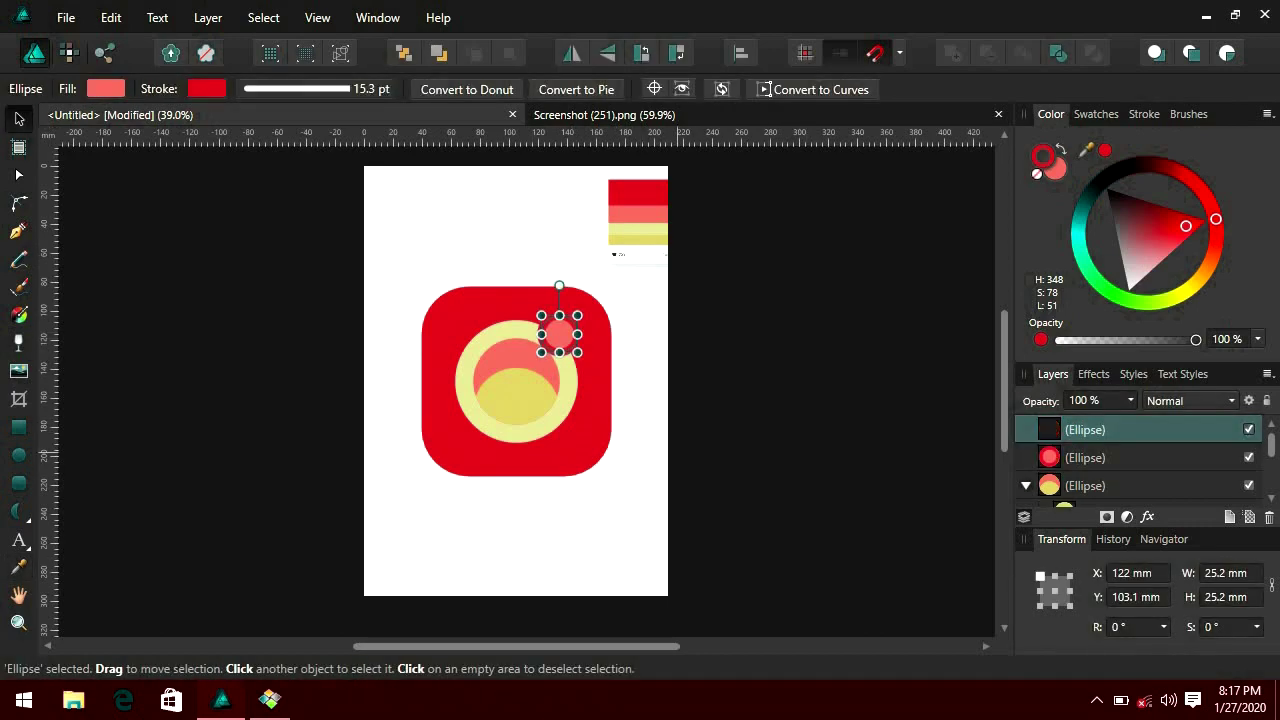
mouse_move(565, 337)
left_mouse_down()
mouse_move(487, 454)
mouse_move(494, 411)
left_mouse_up()
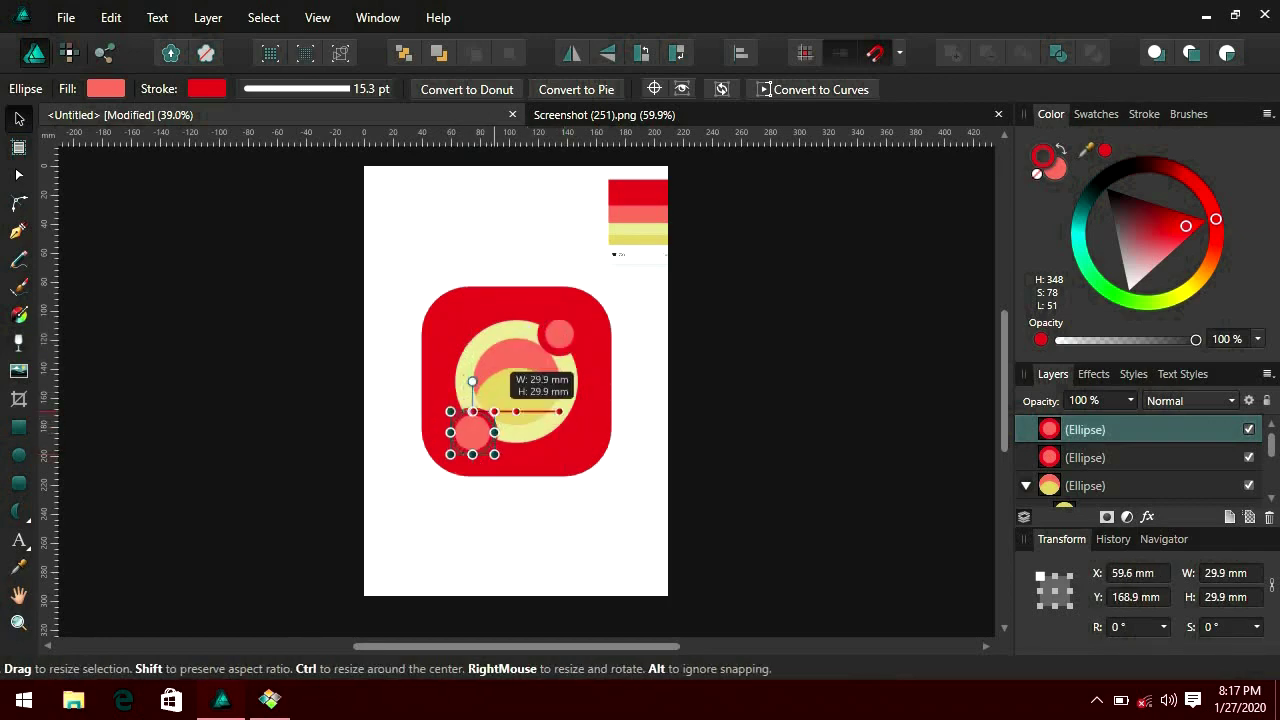
left_click(654, 418)
left_click(466, 420)
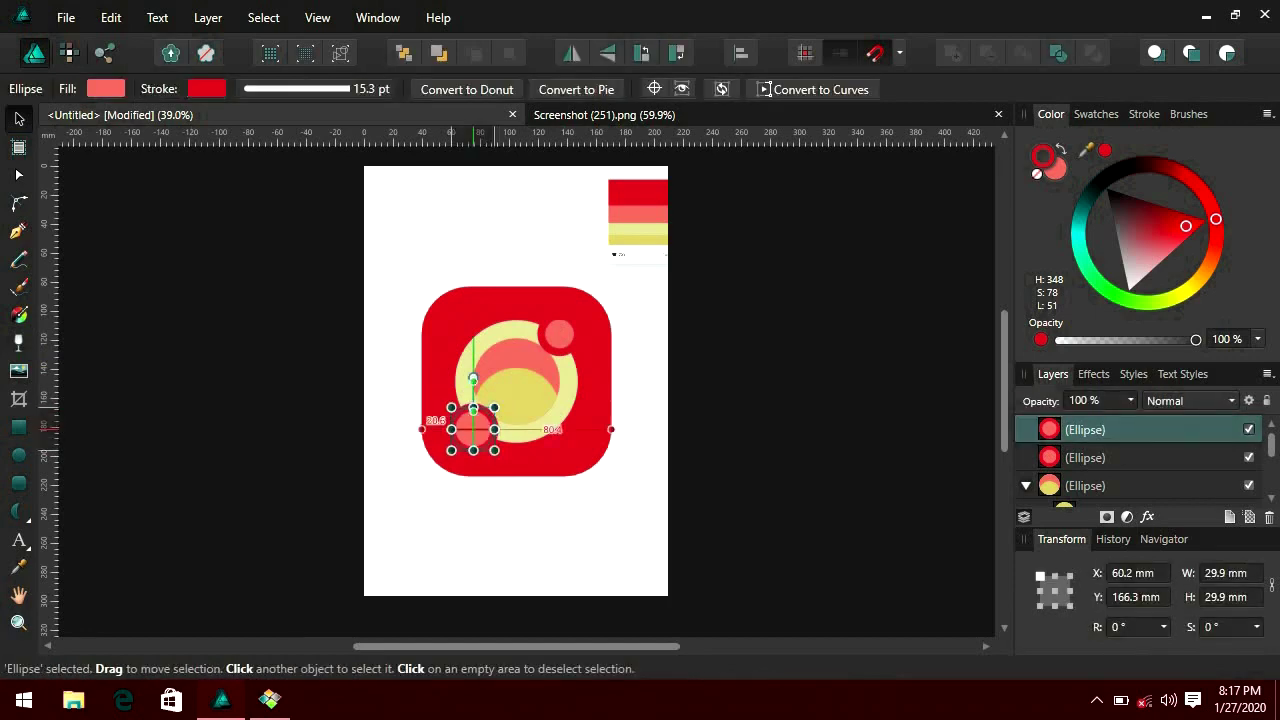
key("Escape")
left_click(645, 220)
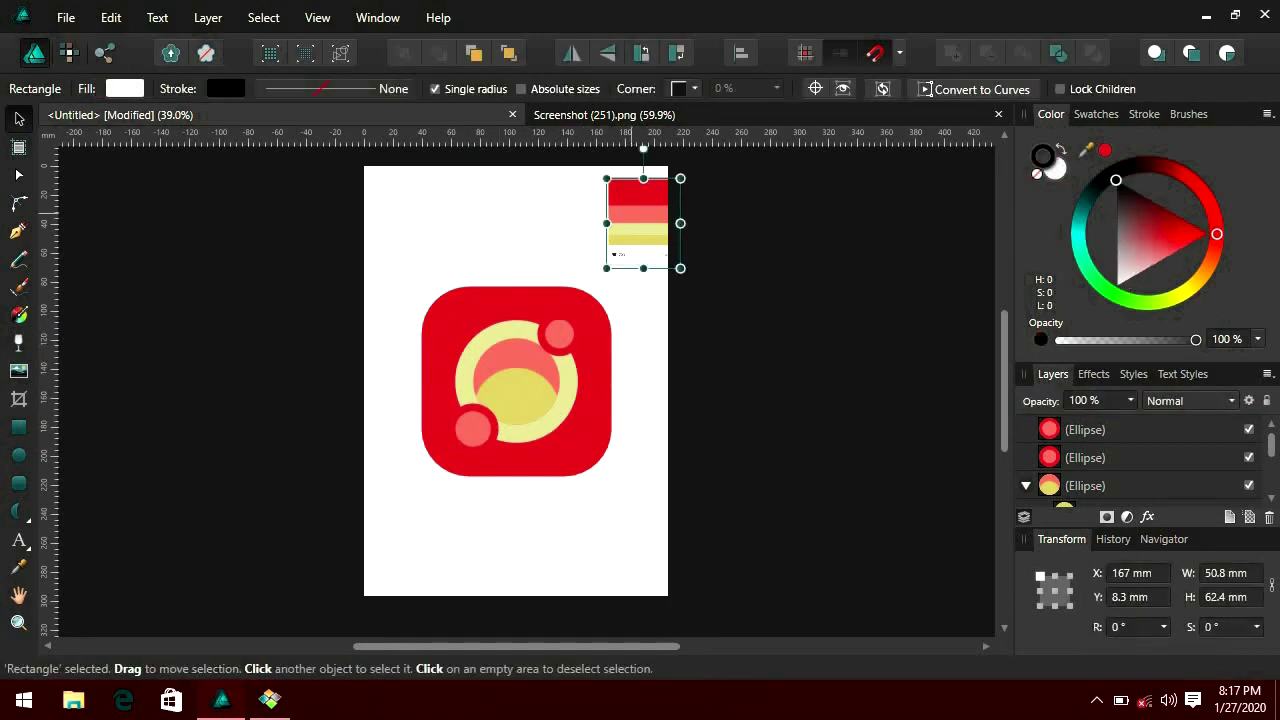
key("Delete")
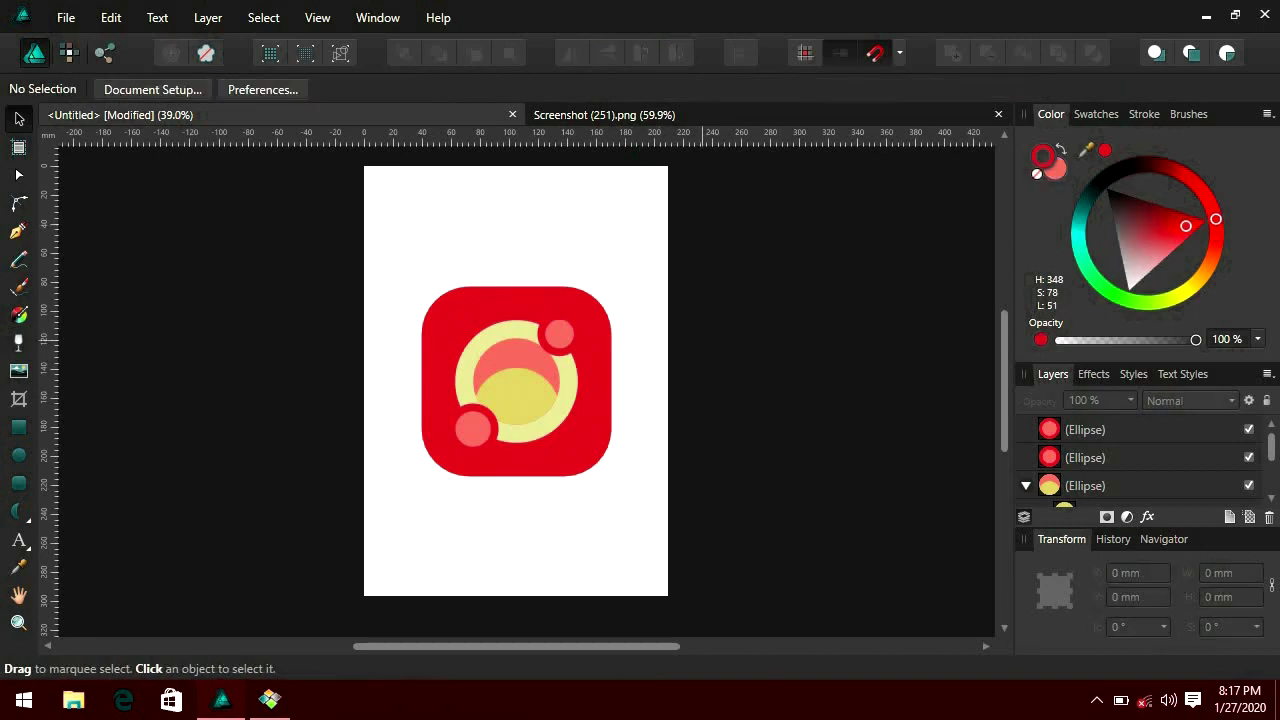
scroll(500, 270, "up", 5)
scroll(500, 270, "down", 5)
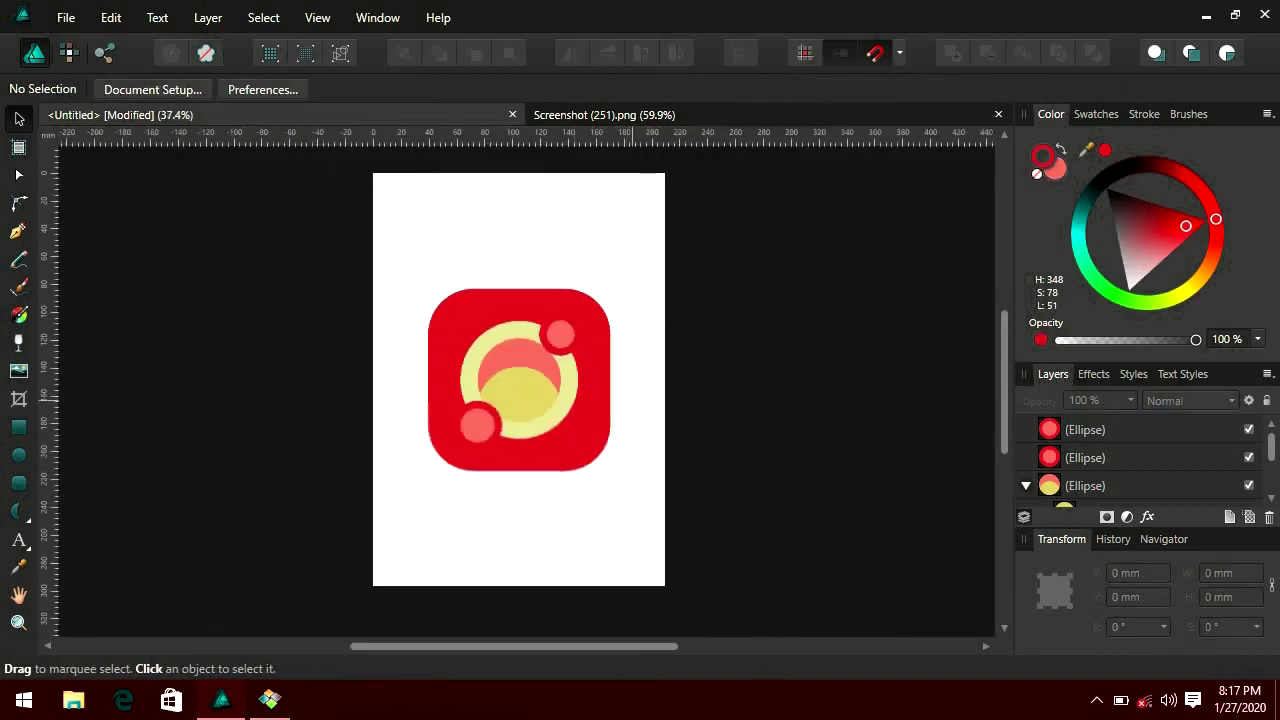
scroll(437, 314, "up", 1)
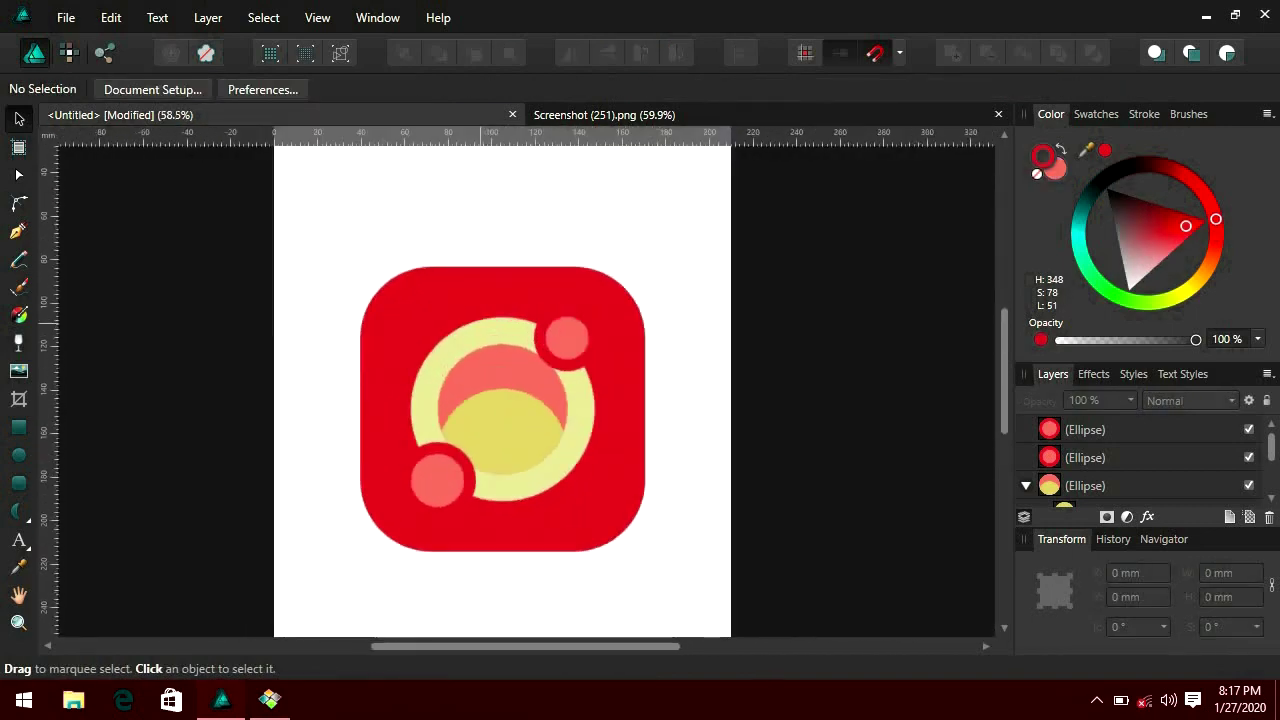
scroll(437, 314, "up", 1)
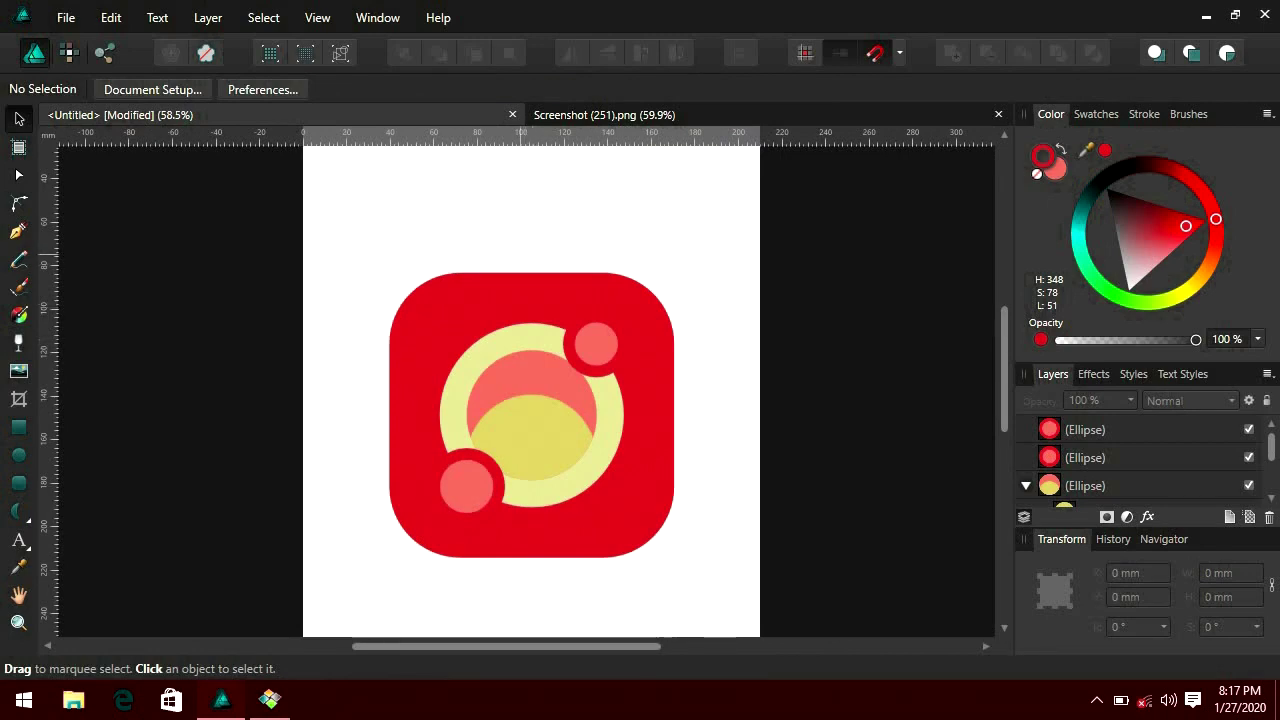
scroll(532, 274, "up", 2)
scroll(532, 274, "up", 3)
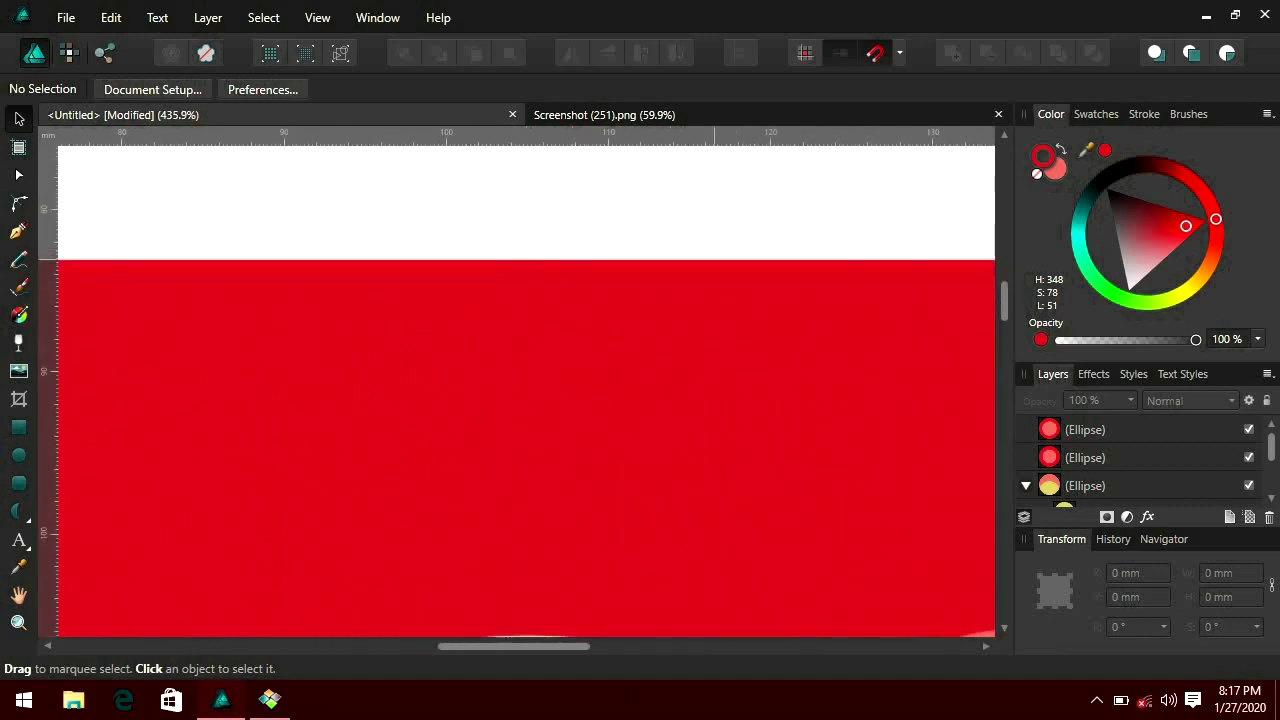
scroll(526, 390, "left", 3)
scroll(526, 390, "left", 4)
scroll(526, 390, "left", 3)
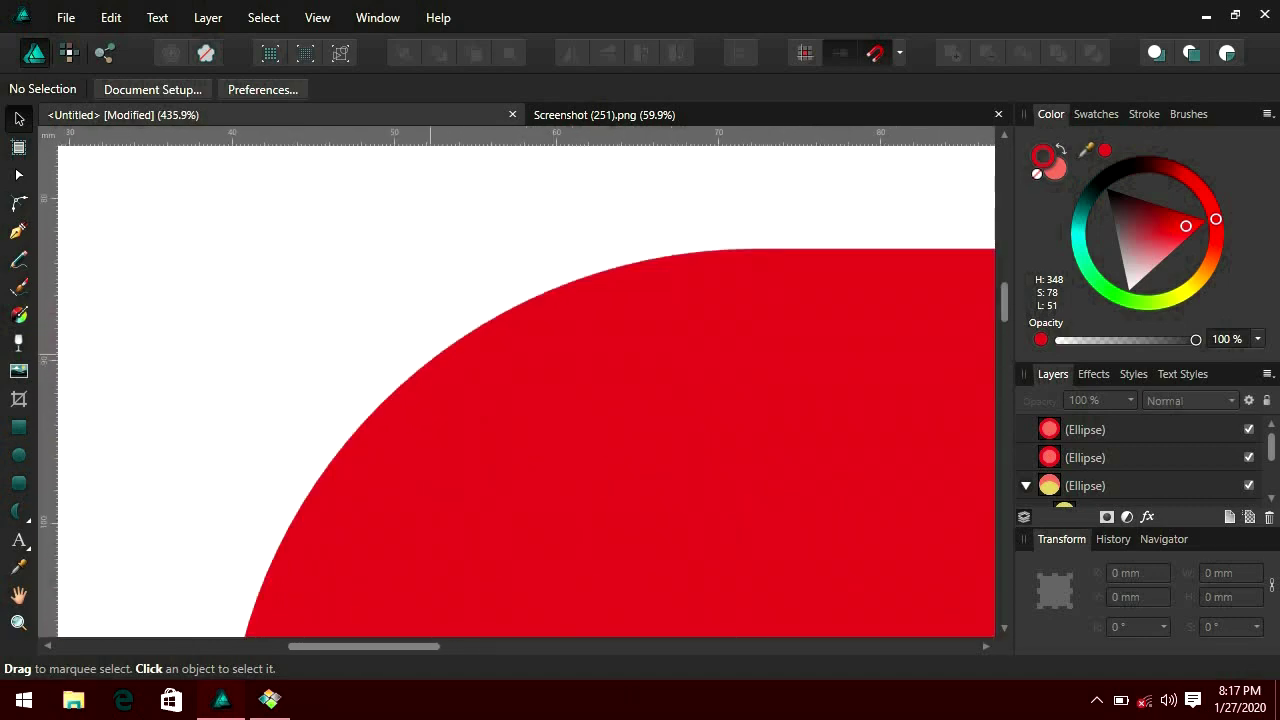
scroll(526, 390, "down", 3)
scroll(526, 390, "right", 2)
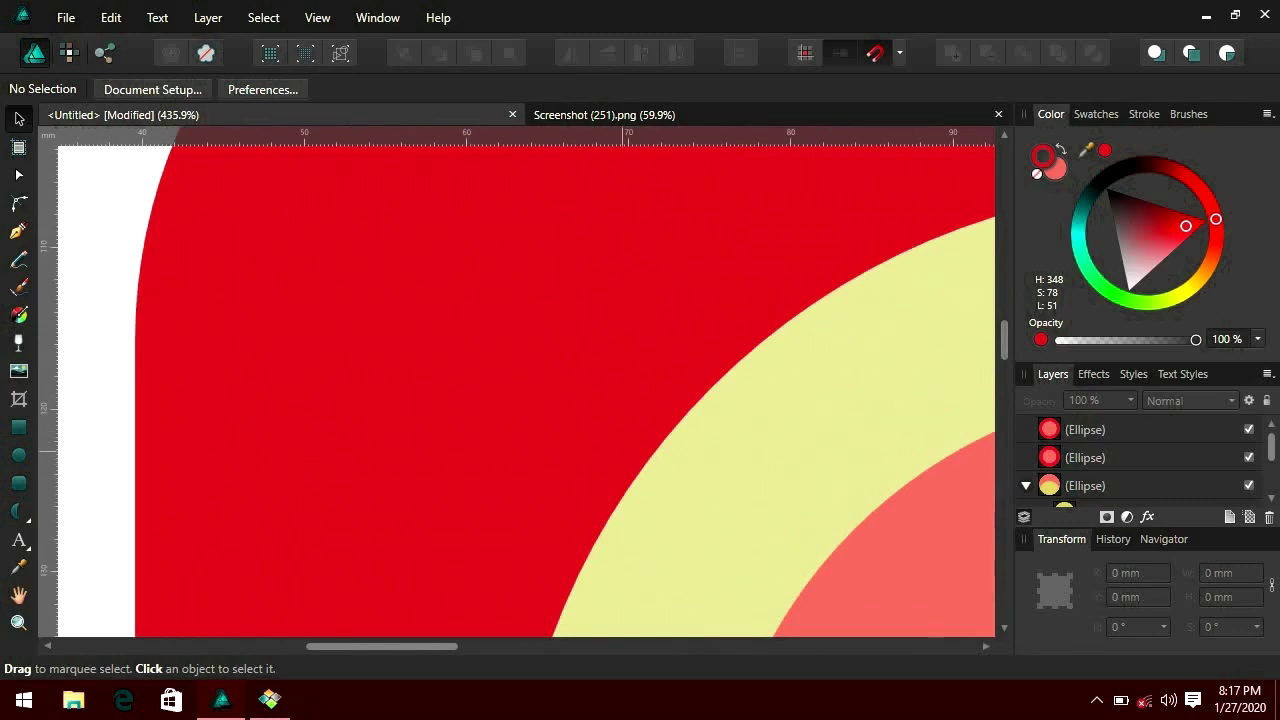
scroll(526, 390, "down", 3)
scroll(526, 390, "down", 2)
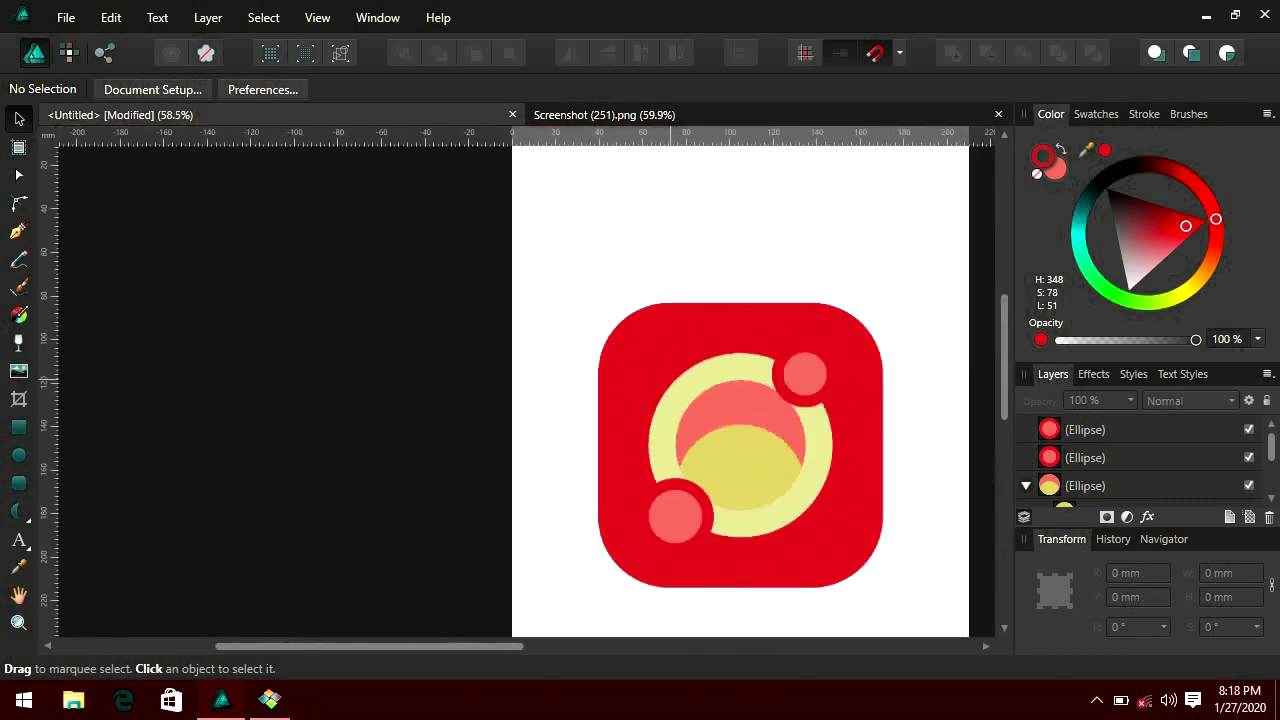
scroll(526, 390, "right", 2)
scroll(526, 390, "right", 1)
scroll(526, 390, "up", 1)
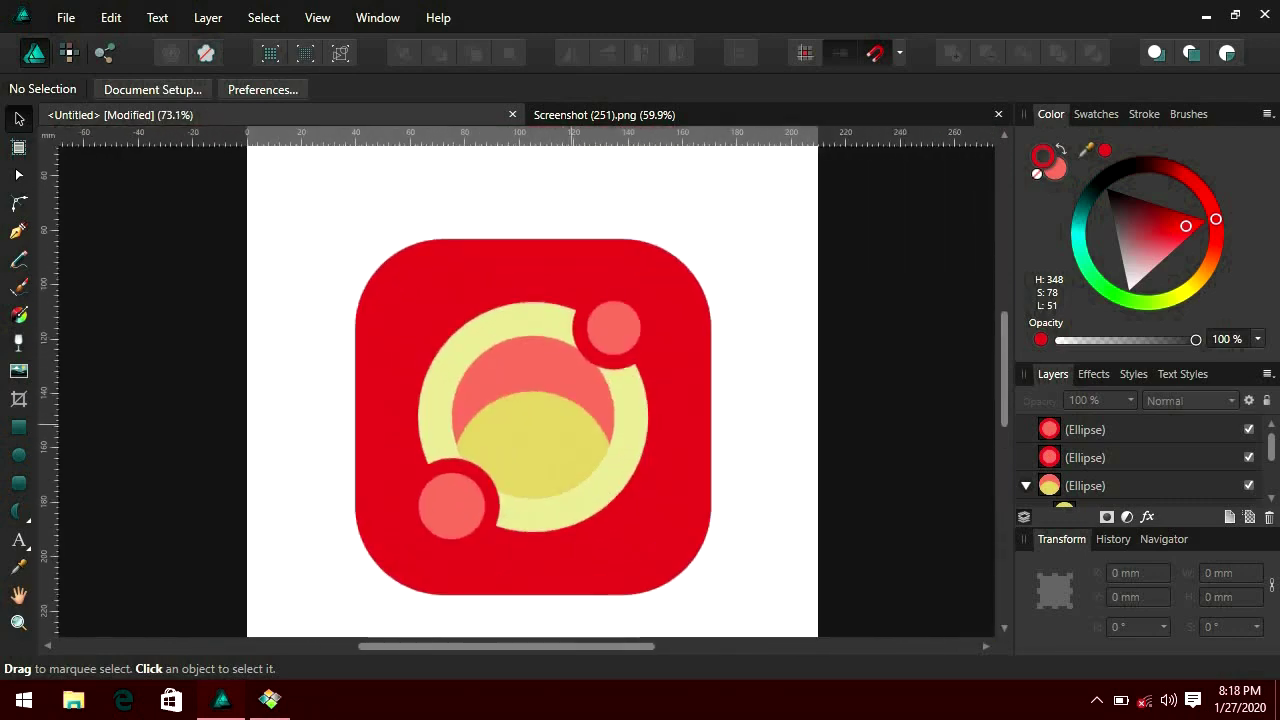
scroll(526, 390, "down", 1)
scroll(540, 390, "down", 1)
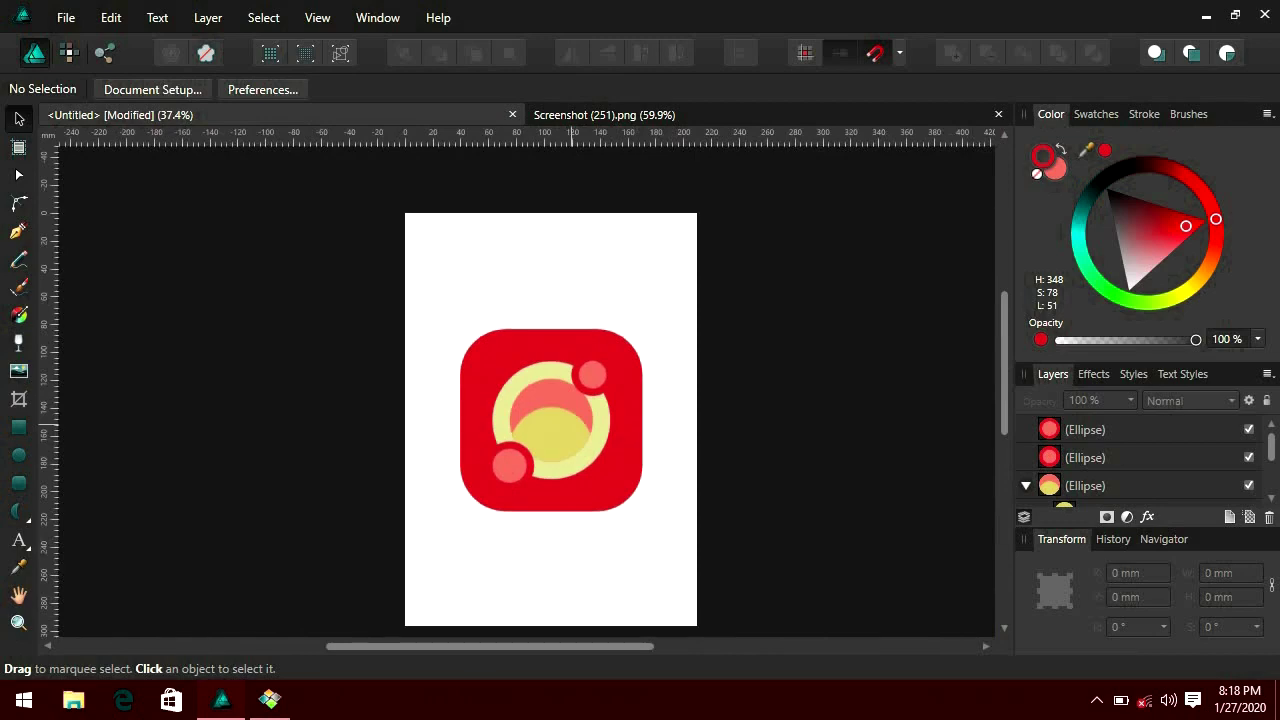
Bring up the export settings and choose PNG as the export format
left_click(66, 17)
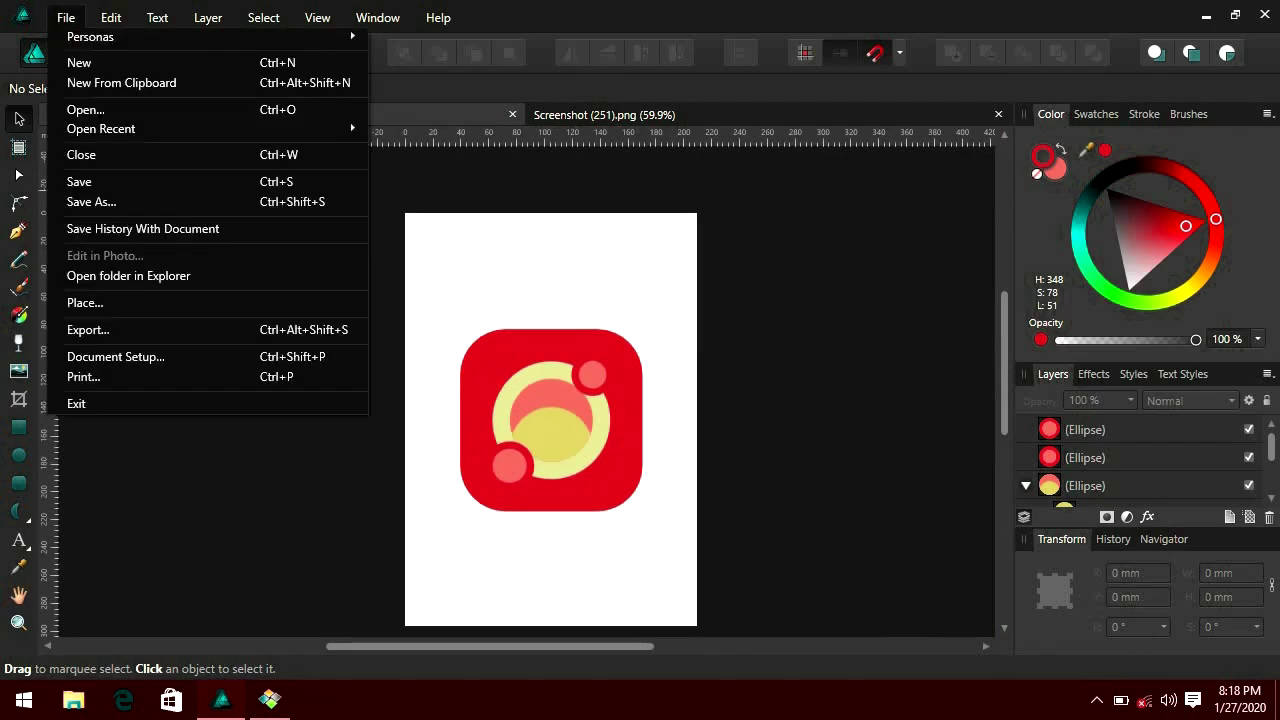
left_click(88, 329)
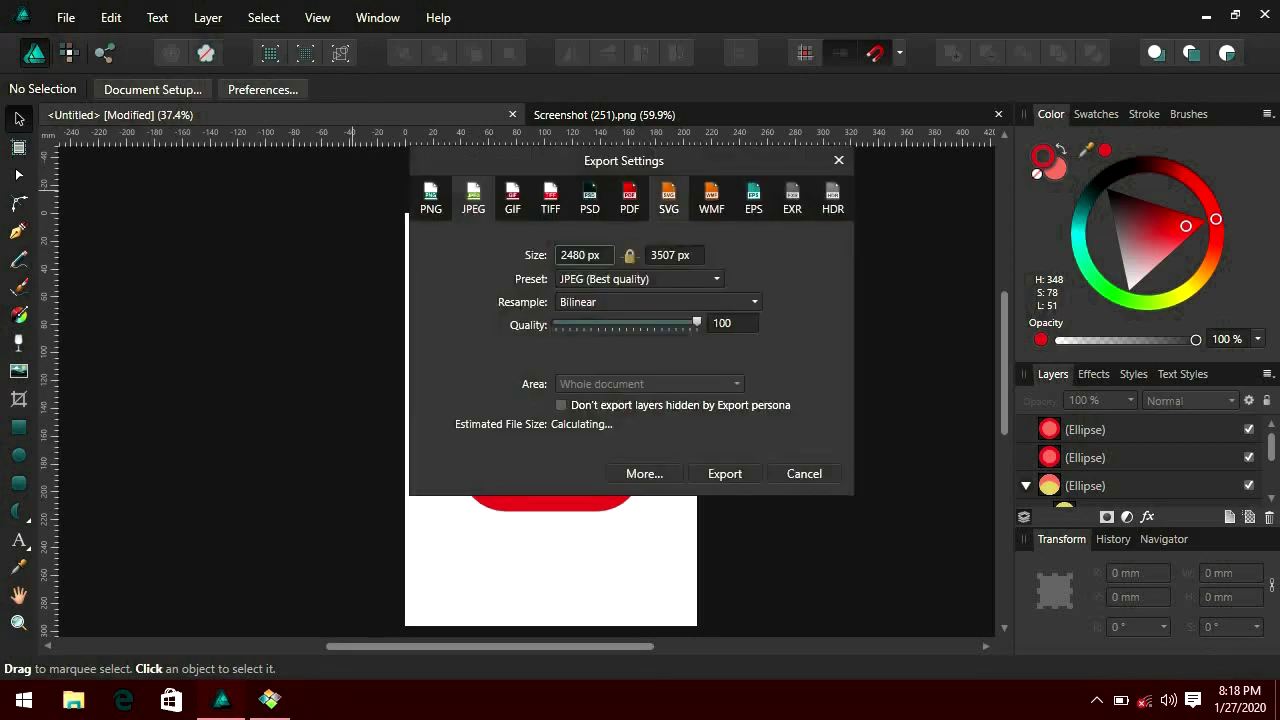
left_click(668, 197)
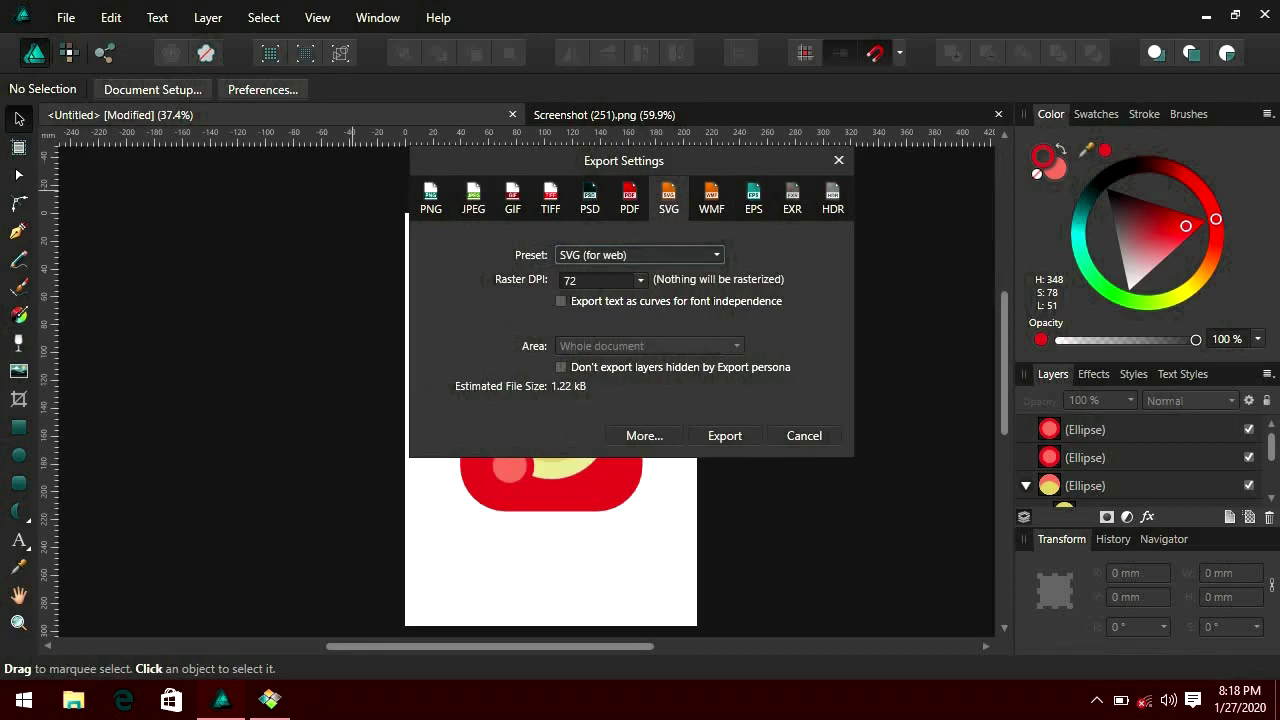
left_click(430, 197)
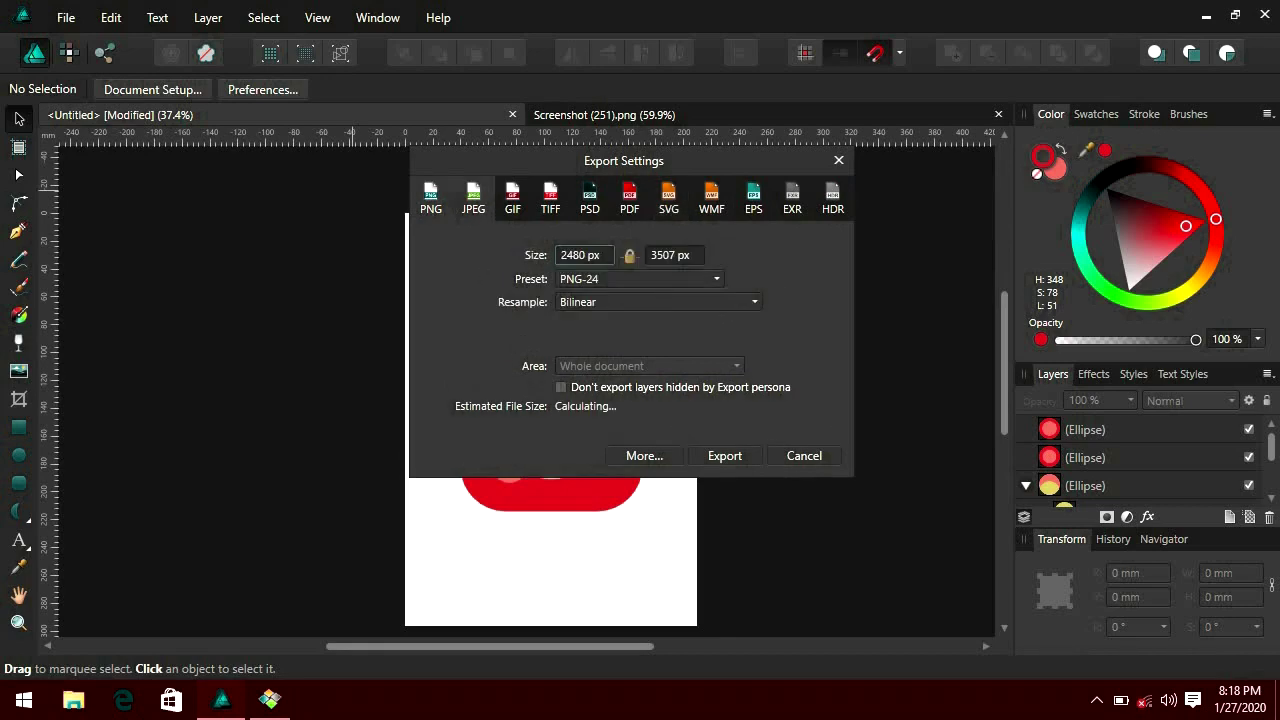
left_click(473, 197)
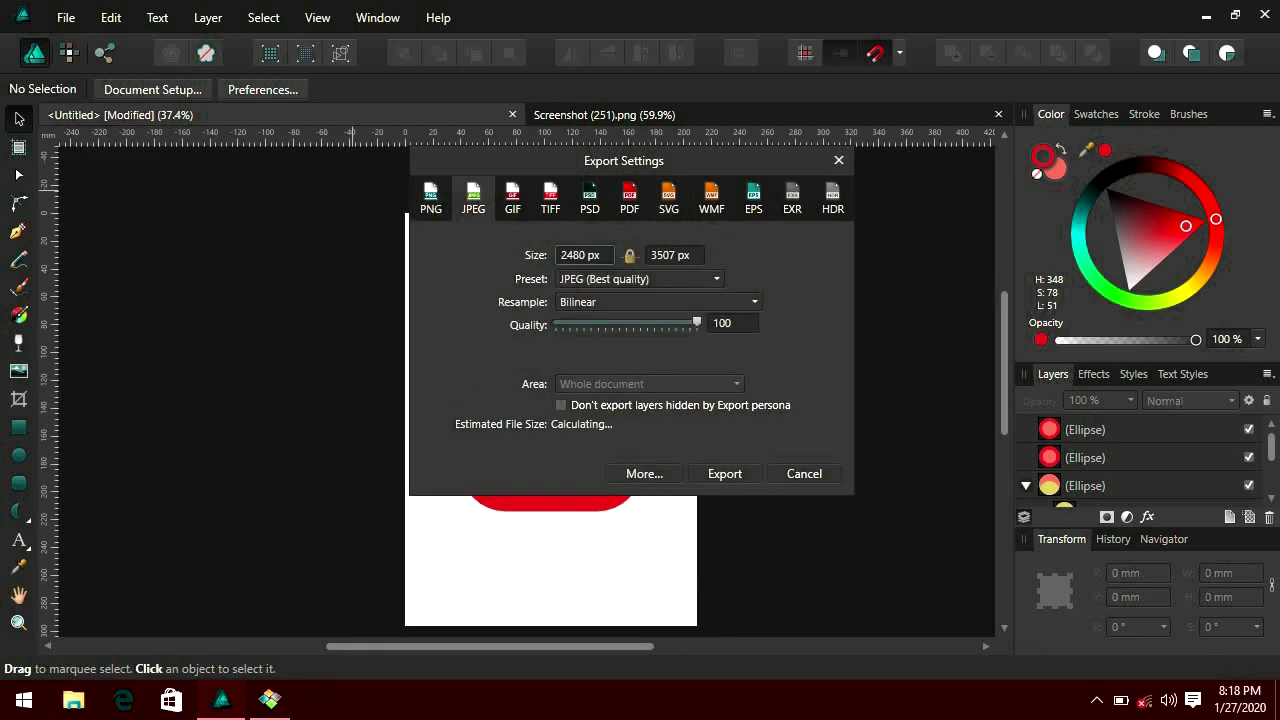
left_click(430, 197)
Save the PNG export as logo.png in the Desktop\logo folder
left_click(725, 457)
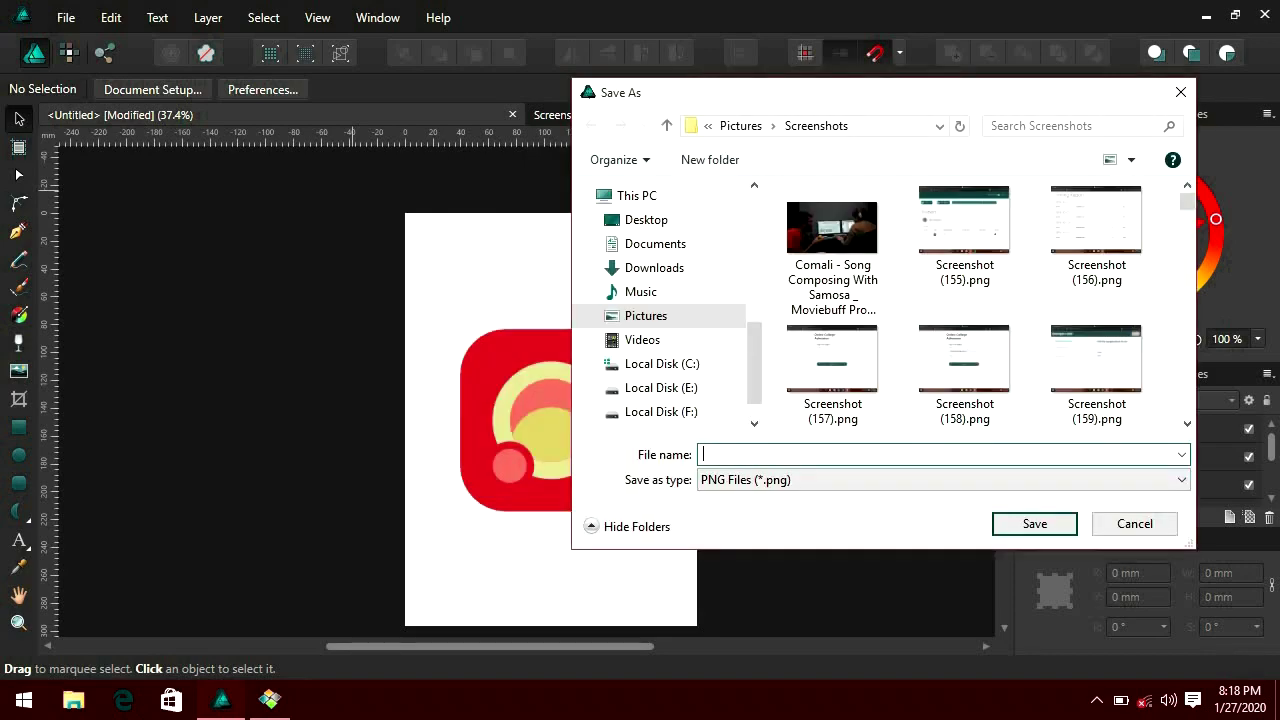
scroll(660, 300, "down", 1)
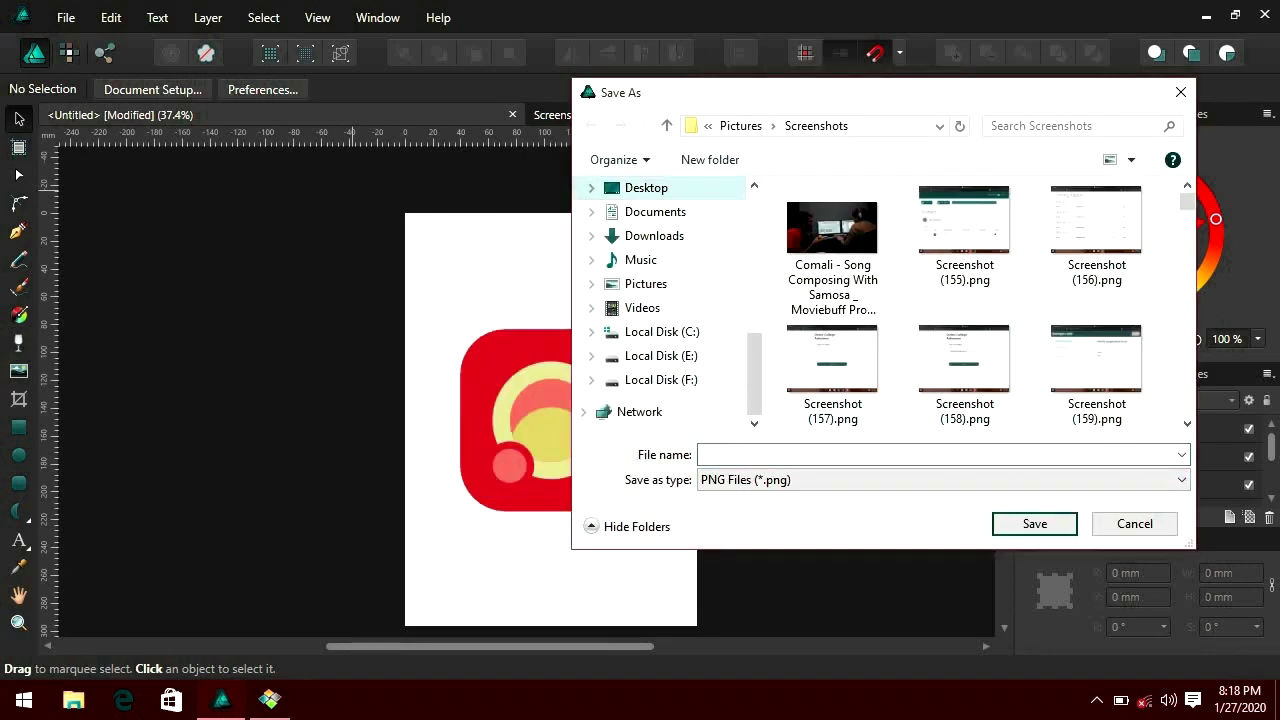
left_click(646, 187)
left_click(900, 454)
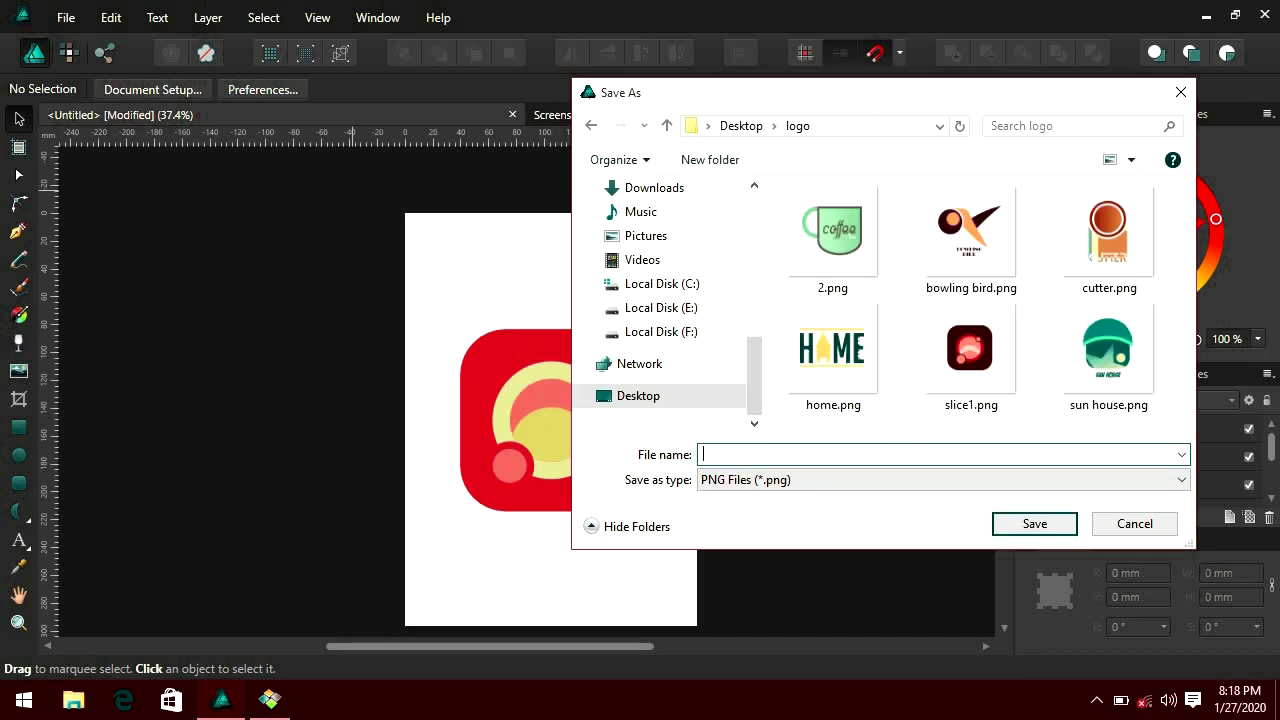
type("logo.png")
key("Return")
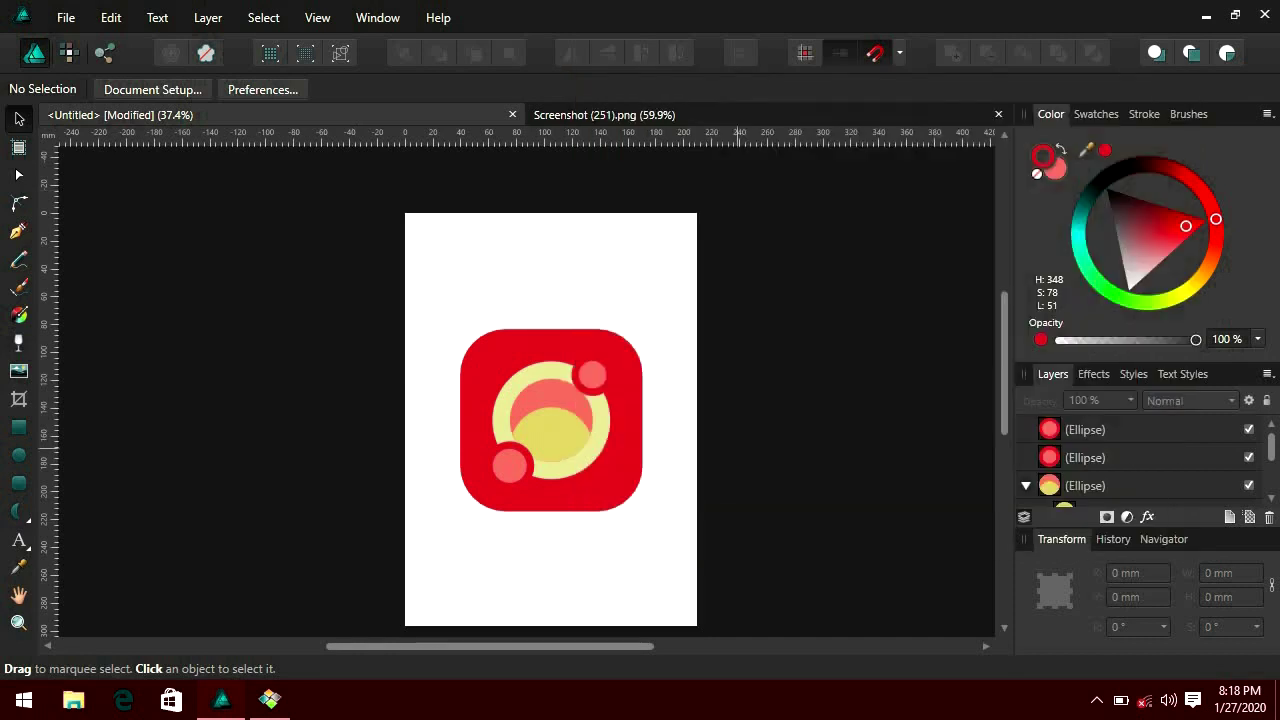